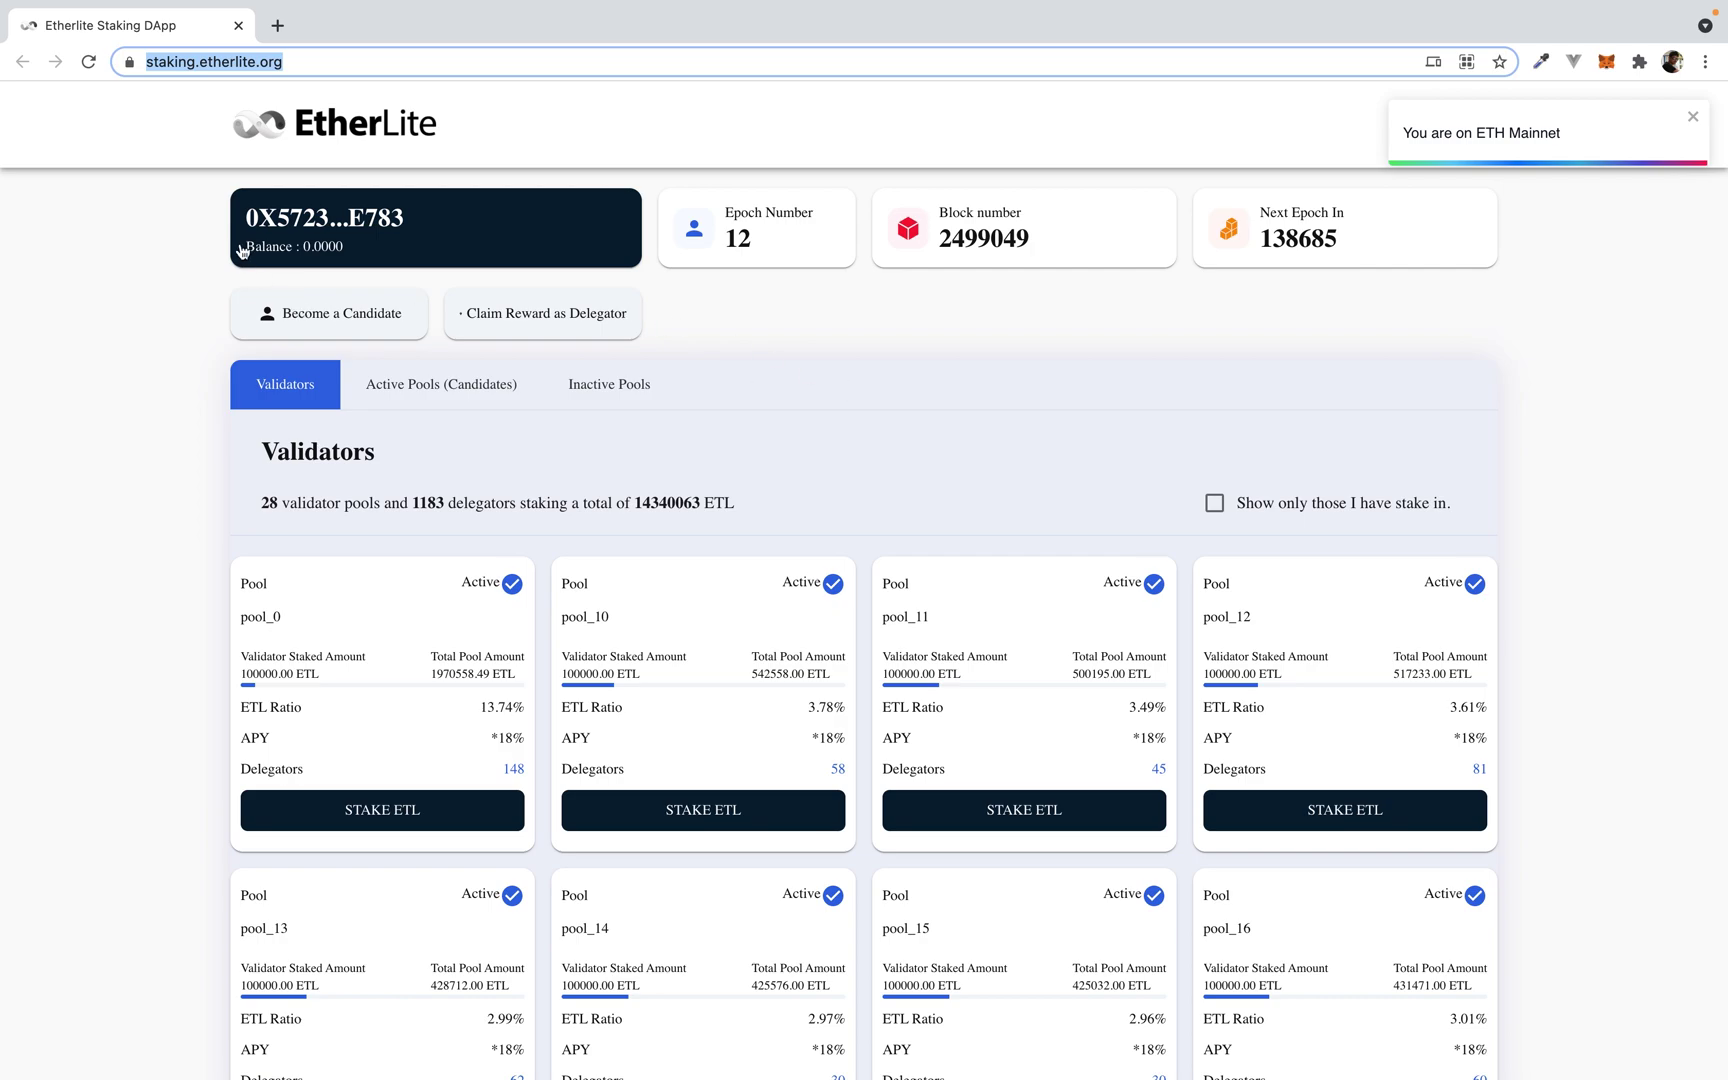
Step: Highlight the account card's zero wallet balance, then clear the selection
{"action": "mouse_move", "coordinate": [240, 247]}
{"action": "left_mouse_down"}
{"action": "mouse_move", "coordinate": [363, 250]}
{"action": "mouse_move", "coordinate": [228, 252]}
{"action": "left_mouse_up"}
{"action": "left_click", "coordinate": [363, 250]}
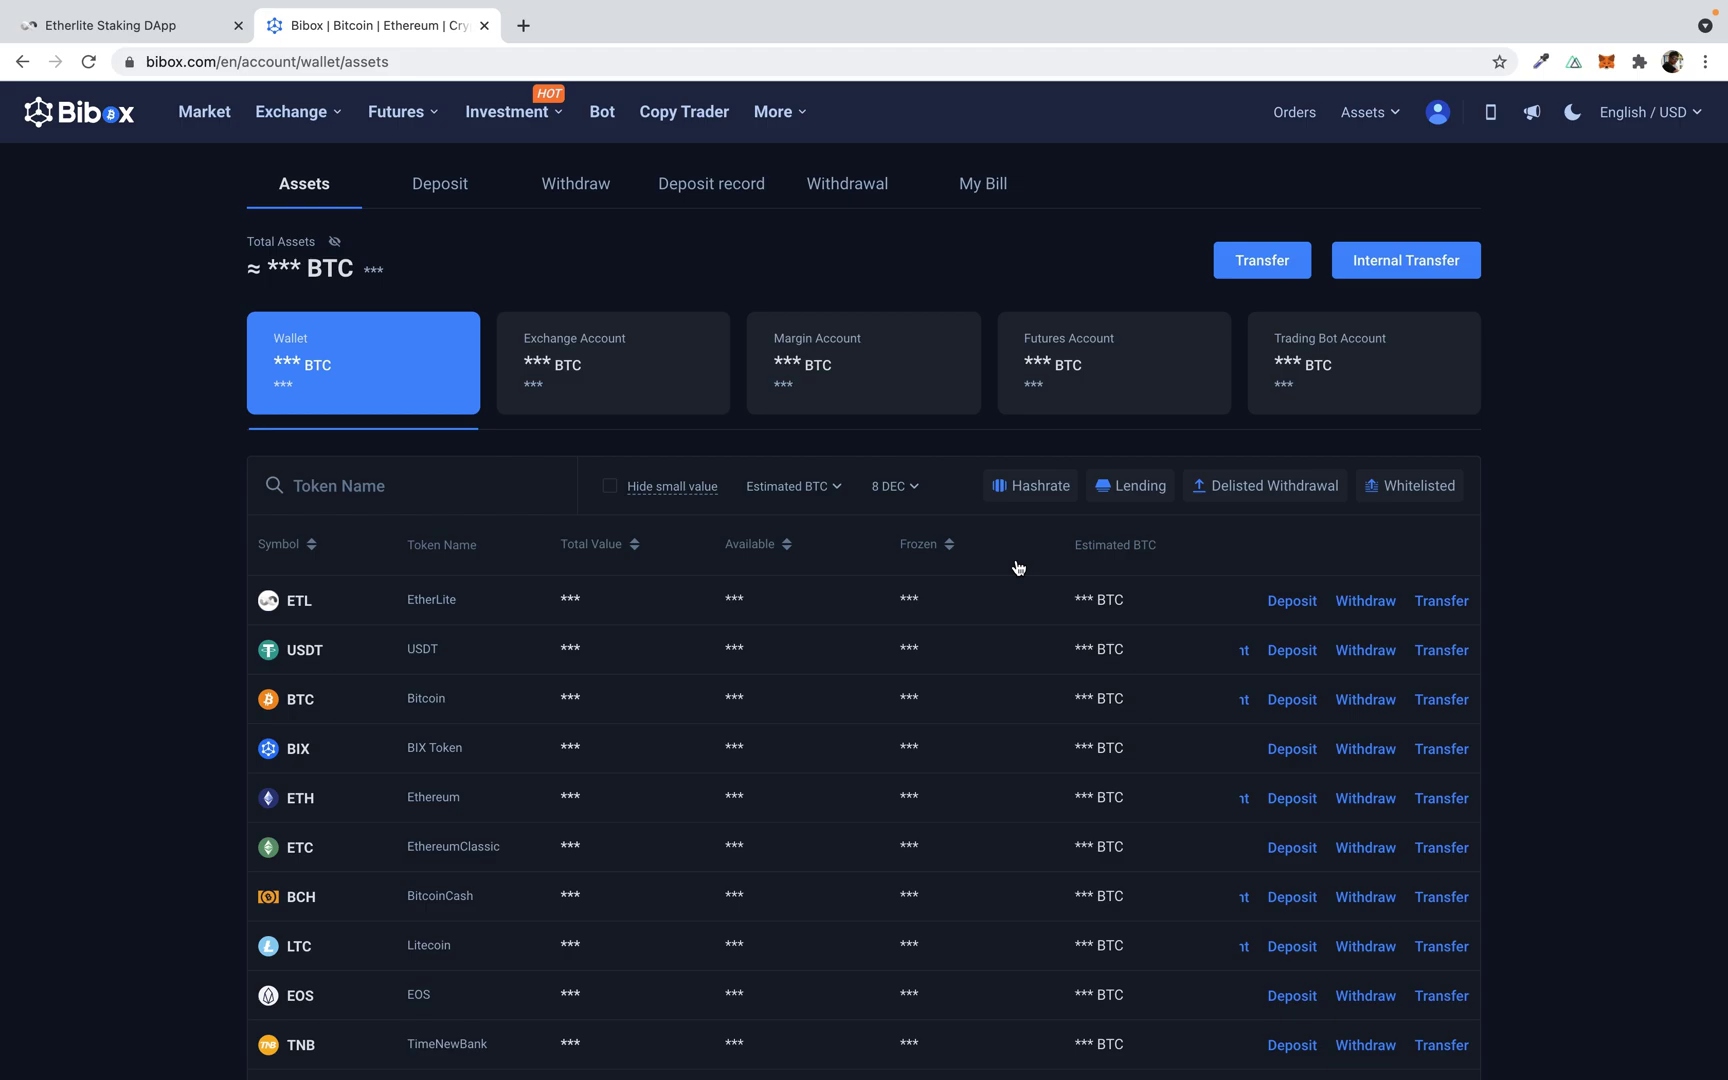
Step: Open the ETL withdrawal form and paste the MetaMask account address as the ETL Address
{"action": "left_click", "coordinate": [1368, 602]}
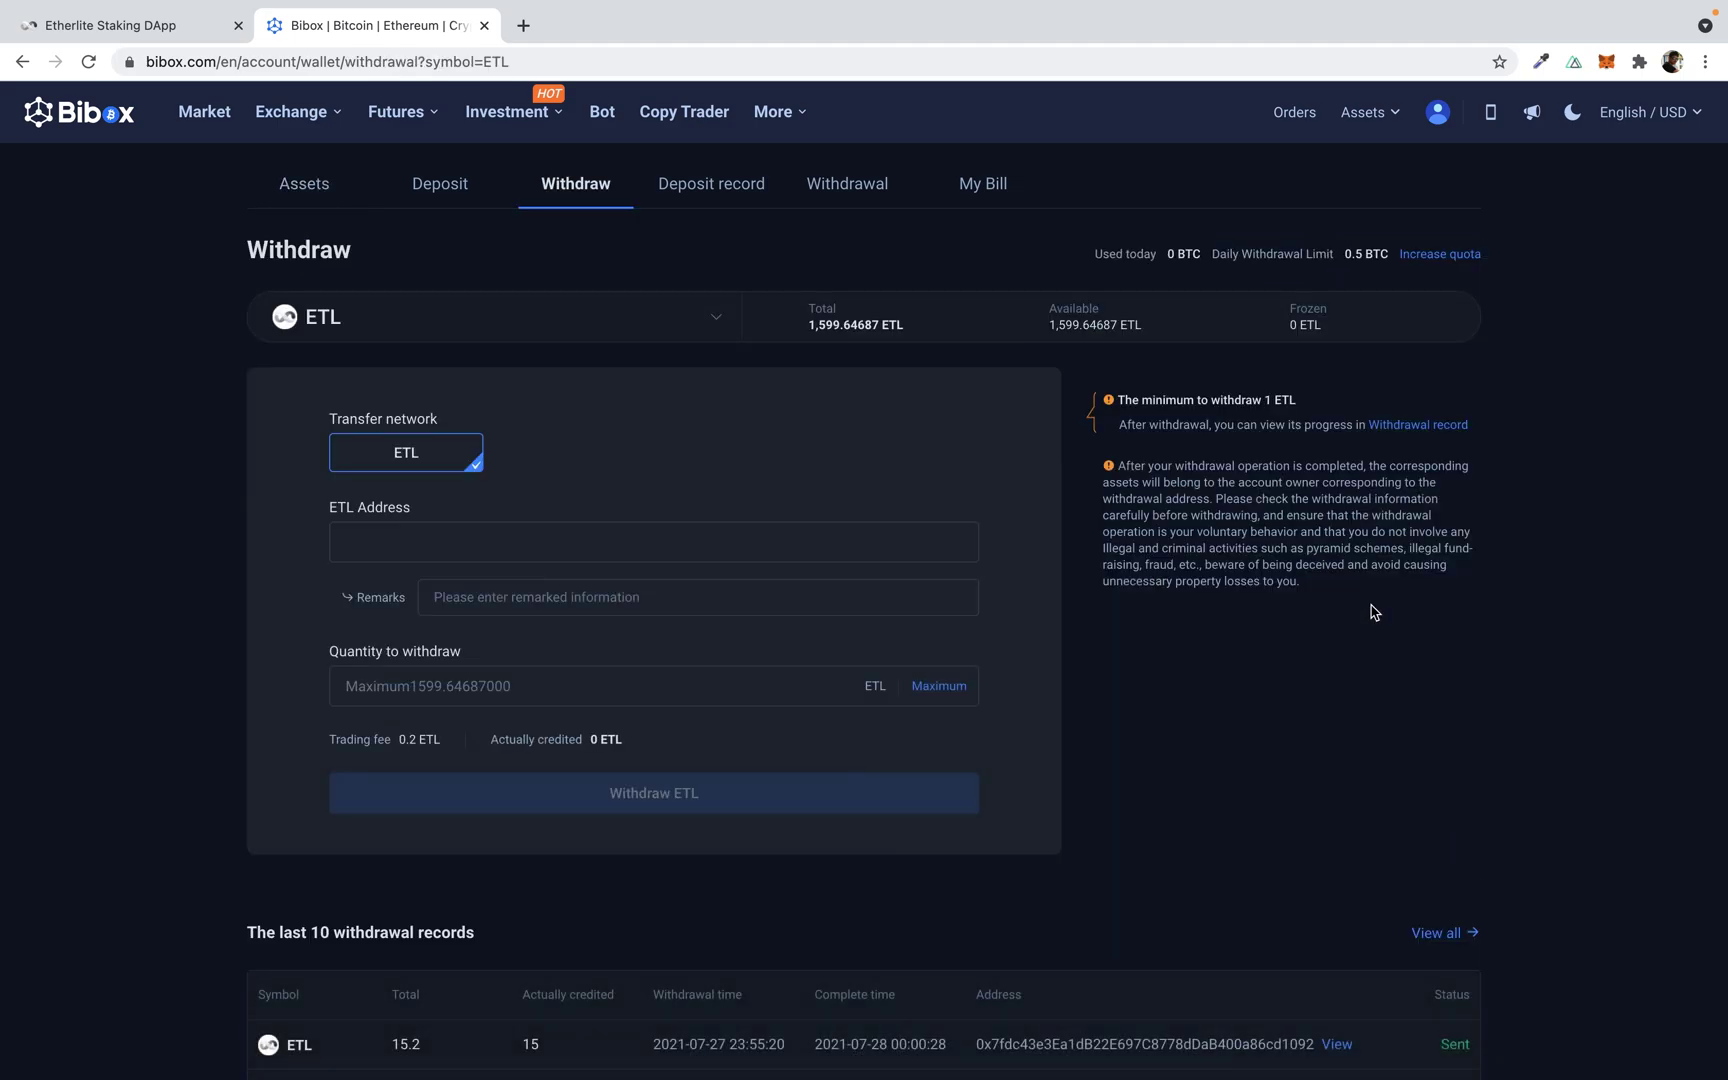
{"action": "left_click", "coordinate": [1607, 64]}
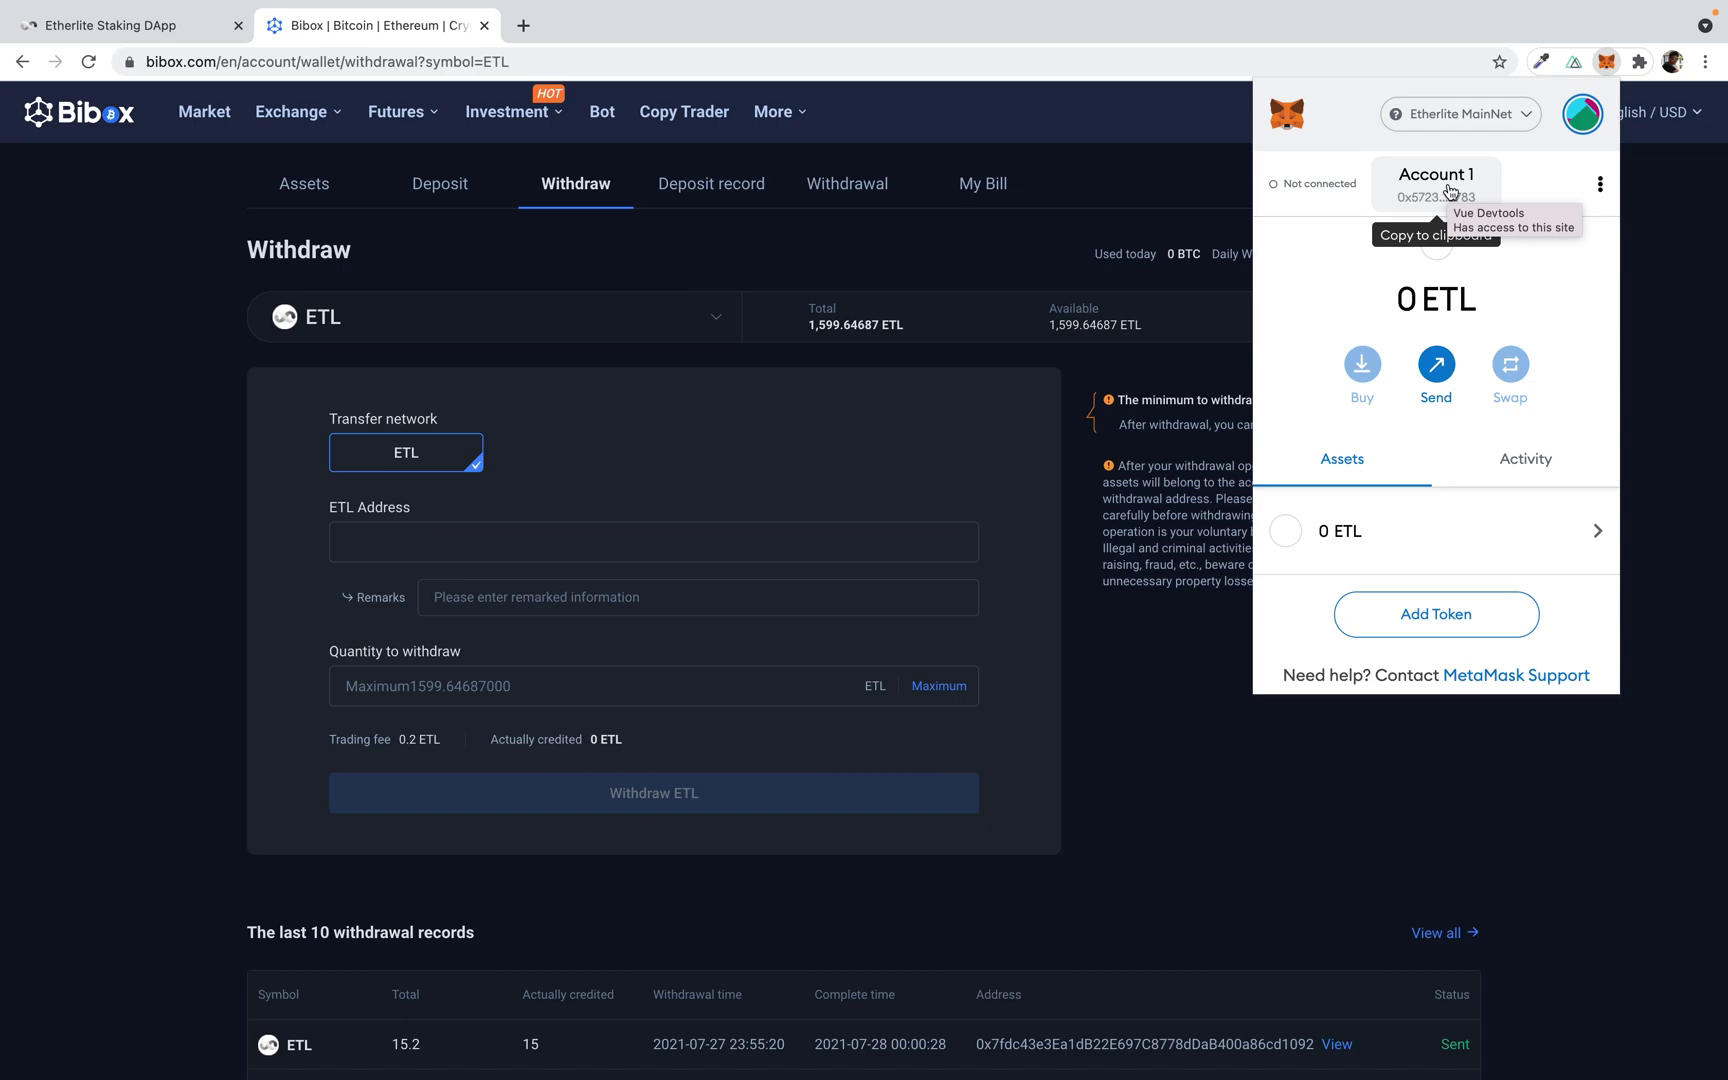
{"action": "left_click", "coordinate": [1450, 196]}
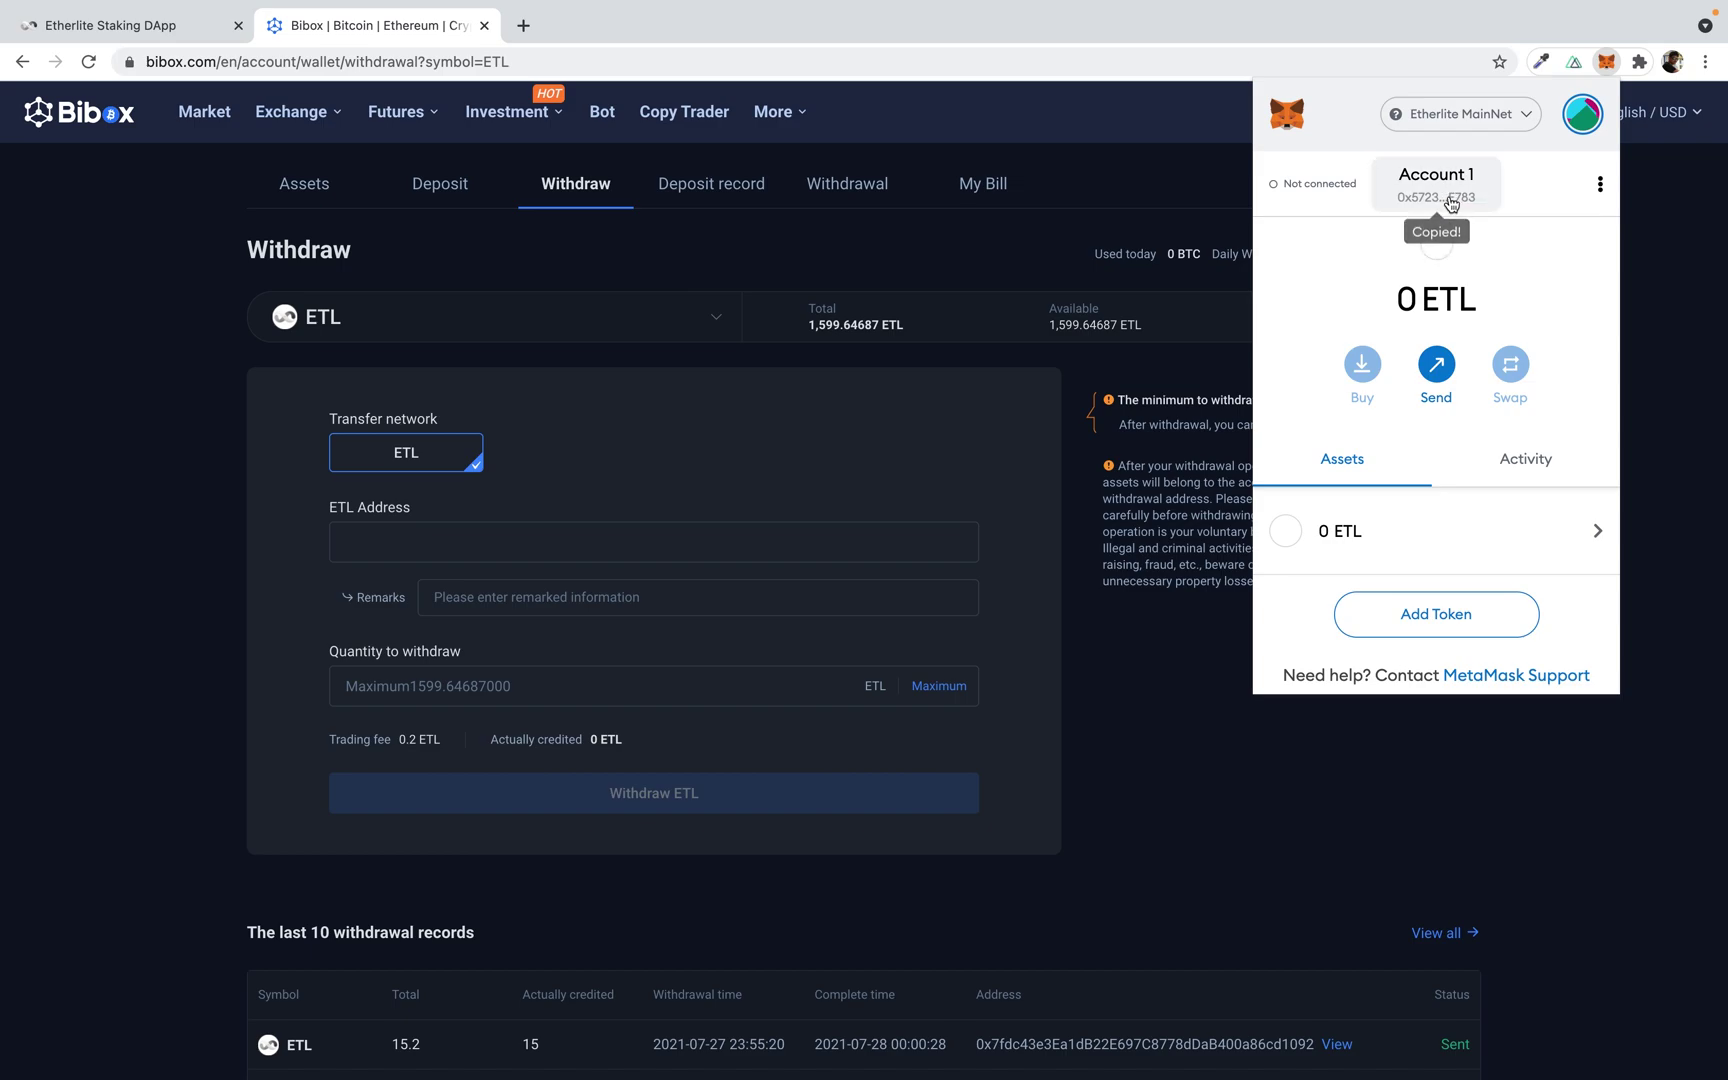
{"action": "left_click", "coordinate": [591, 551]}
{"action": "left_click", "coordinate": [517, 548]}
{"action": "type", "text": "0x572369cE9733Df698C8762122aF85566d584E783"}
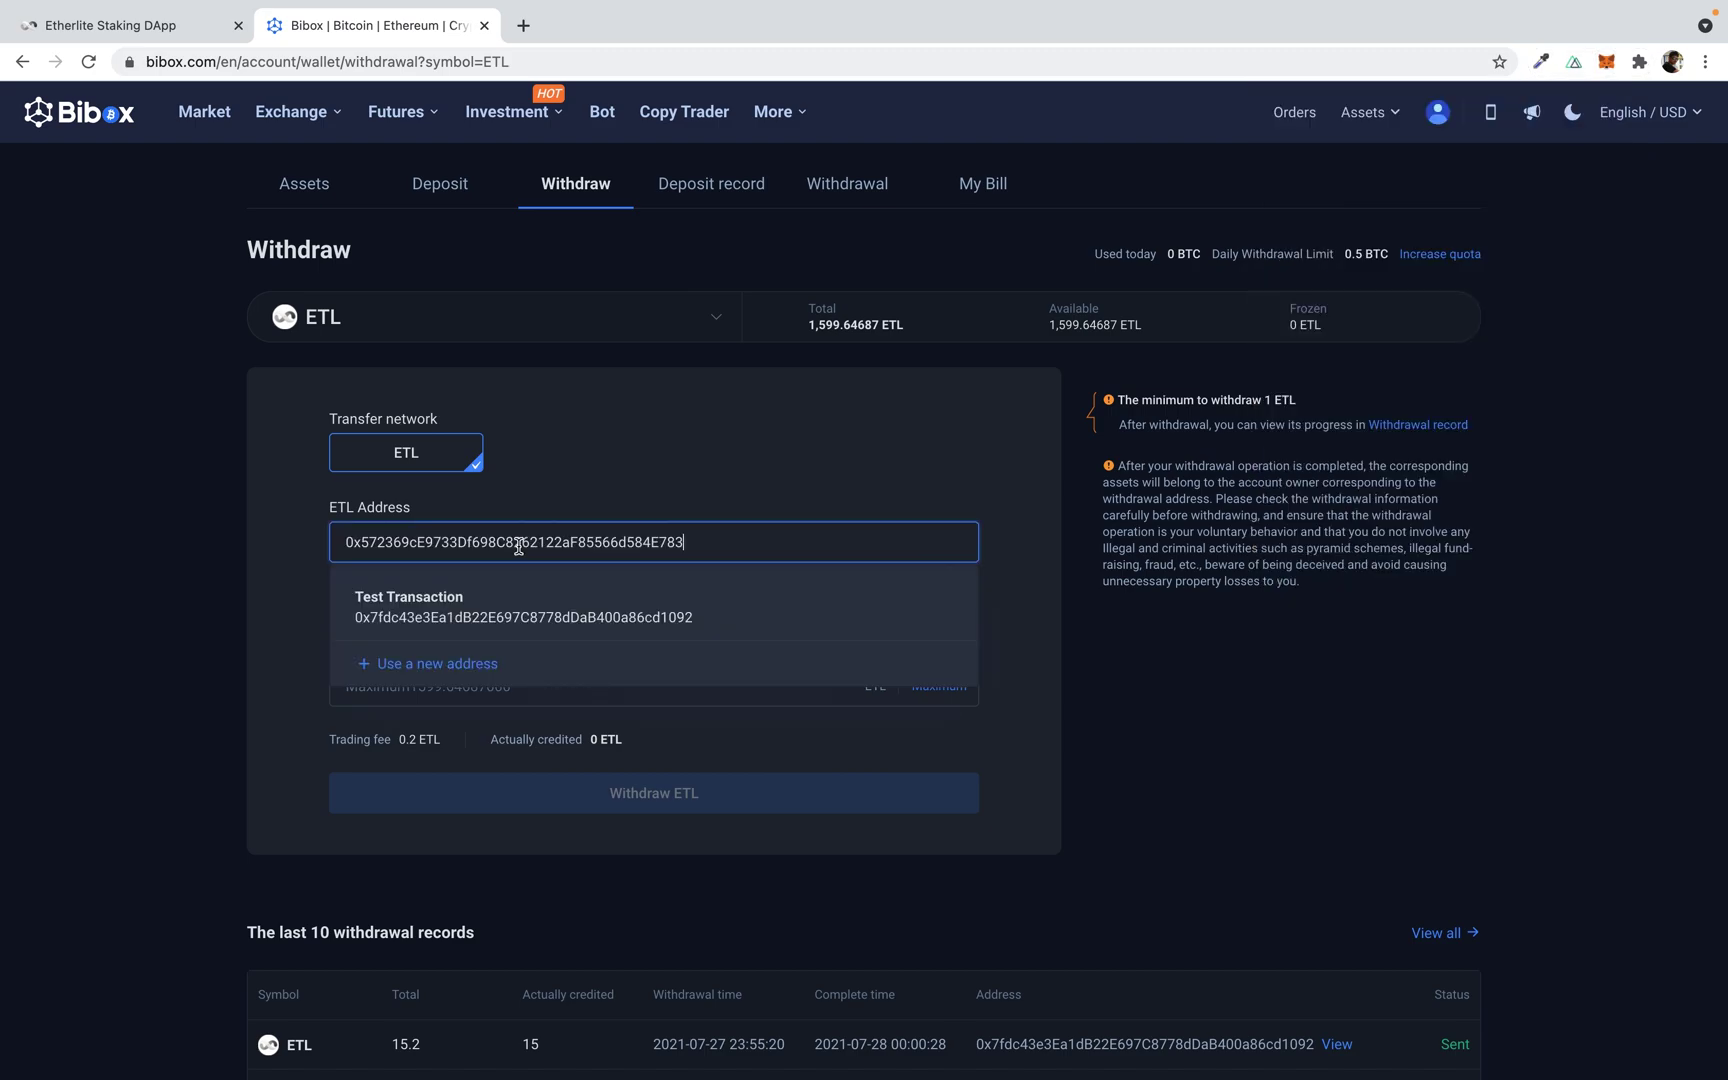
{"action": "left_click", "coordinate": [631, 472]}
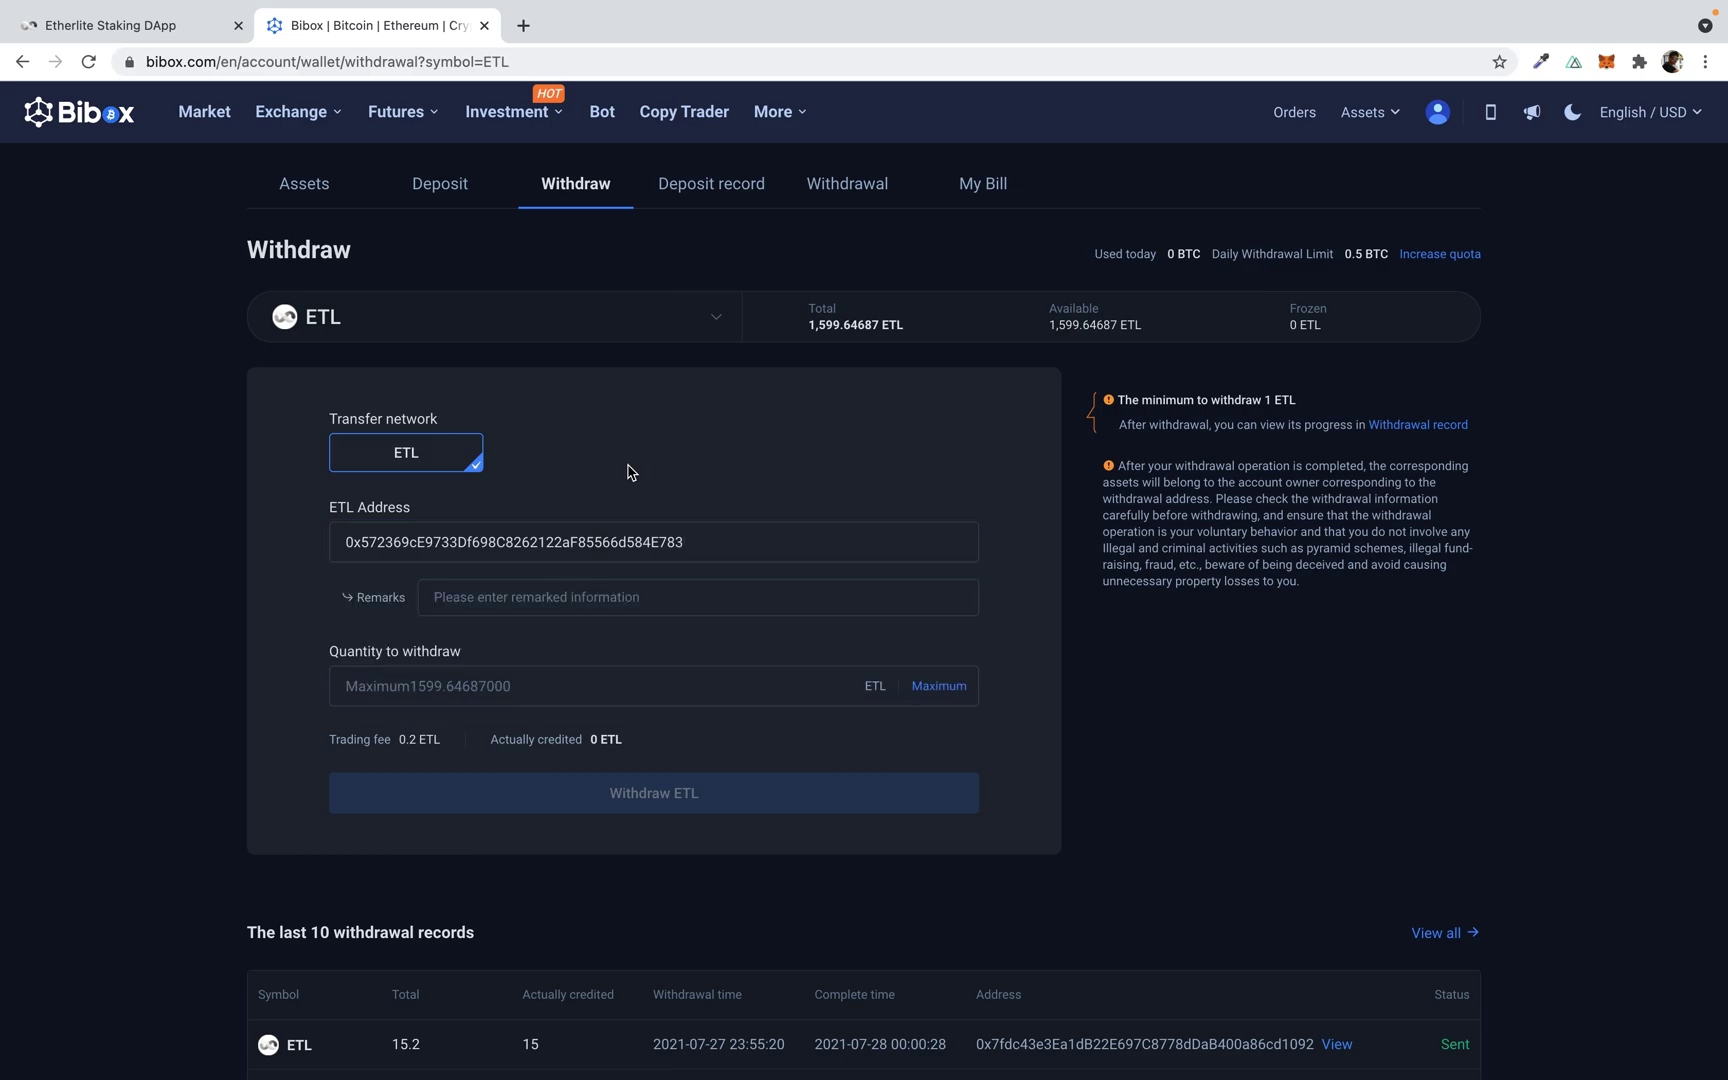
Step: Withdraw 1015 ETL, dismiss the Security Verification dialog, and close the Bibox tab
{"action": "left_click", "coordinate": [521, 700]}
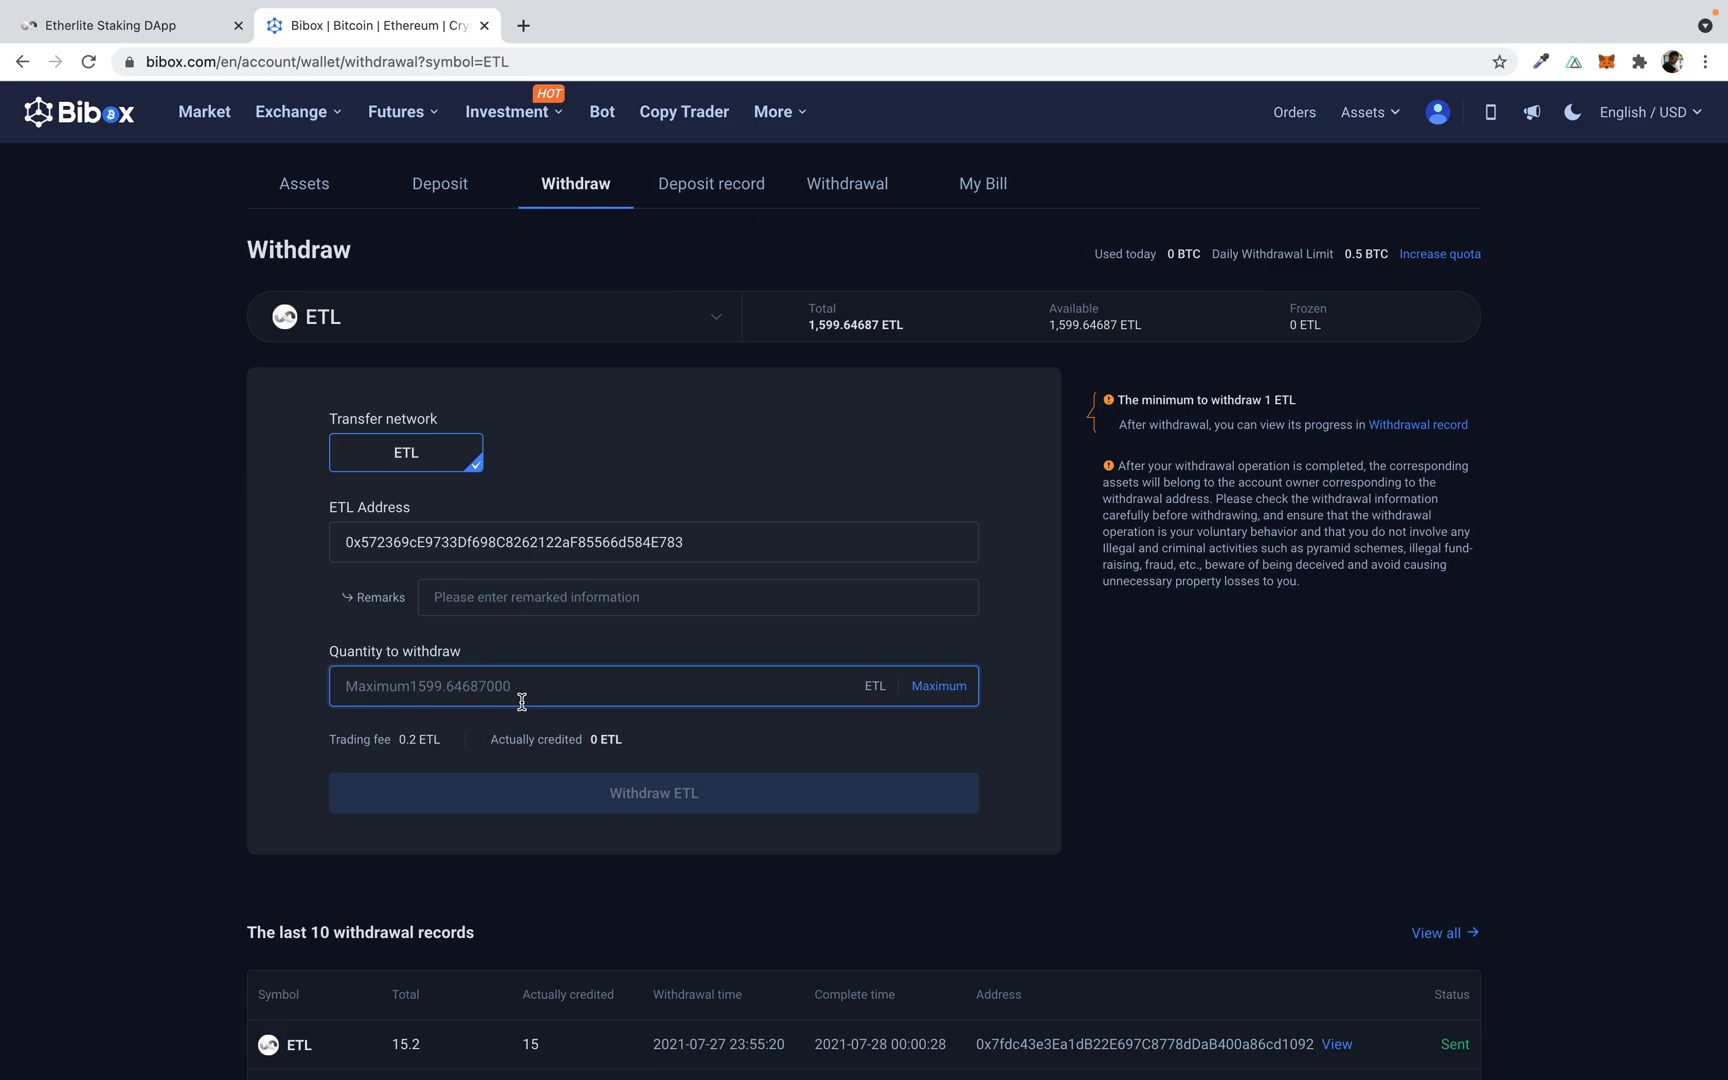
{"action": "type", "text": "10"}
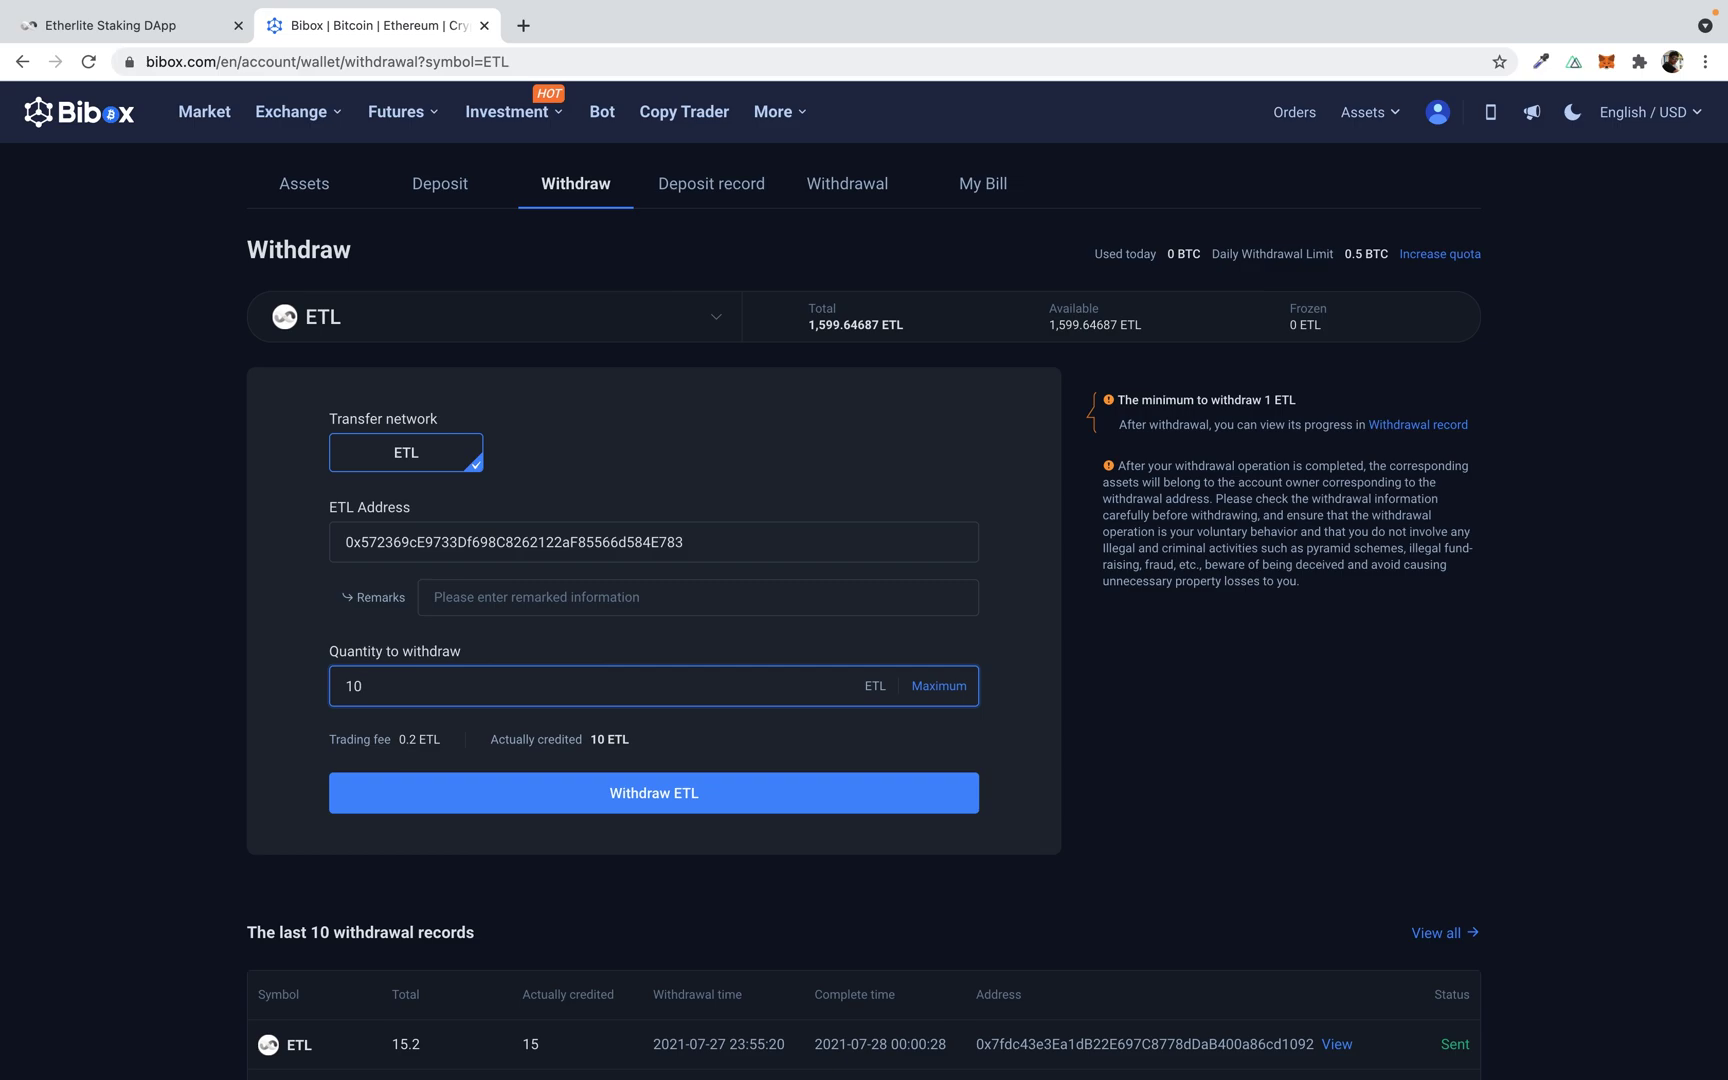
{"action": "type", "text": "15"}
{"action": "left_click", "coordinate": [677, 803]}
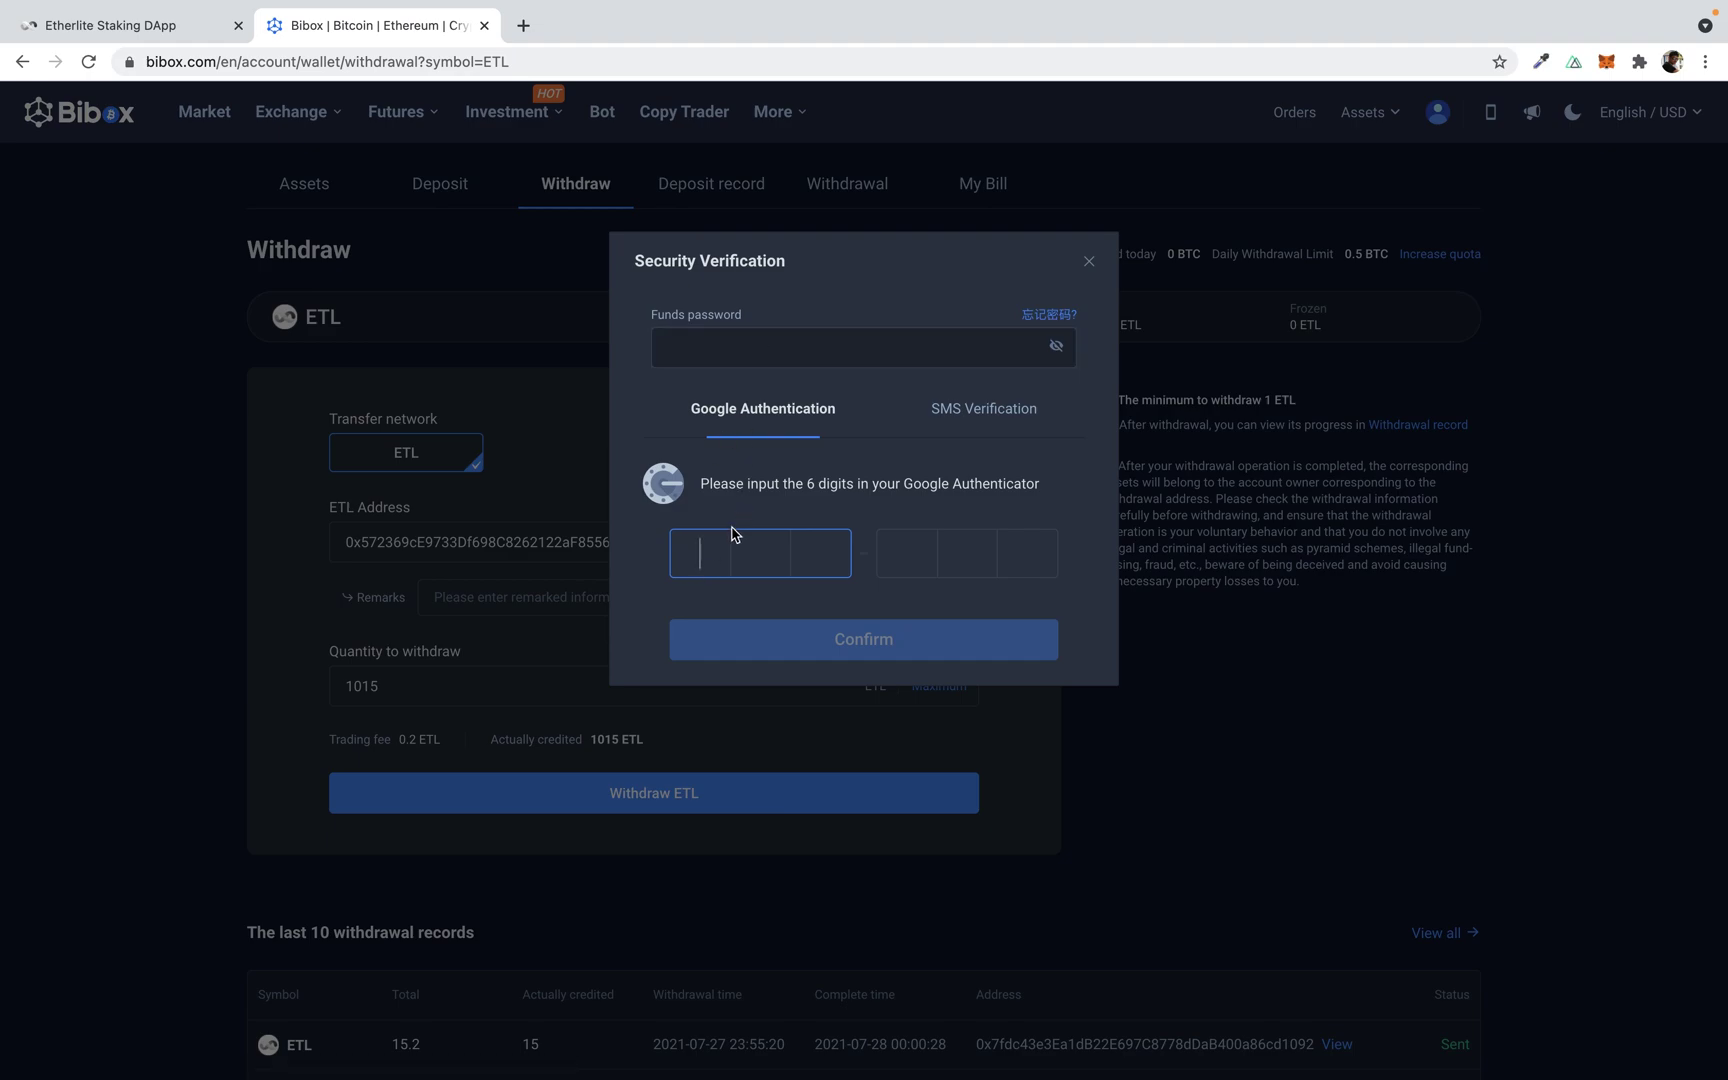
{"action": "left_click", "coordinate": [1090, 272]}
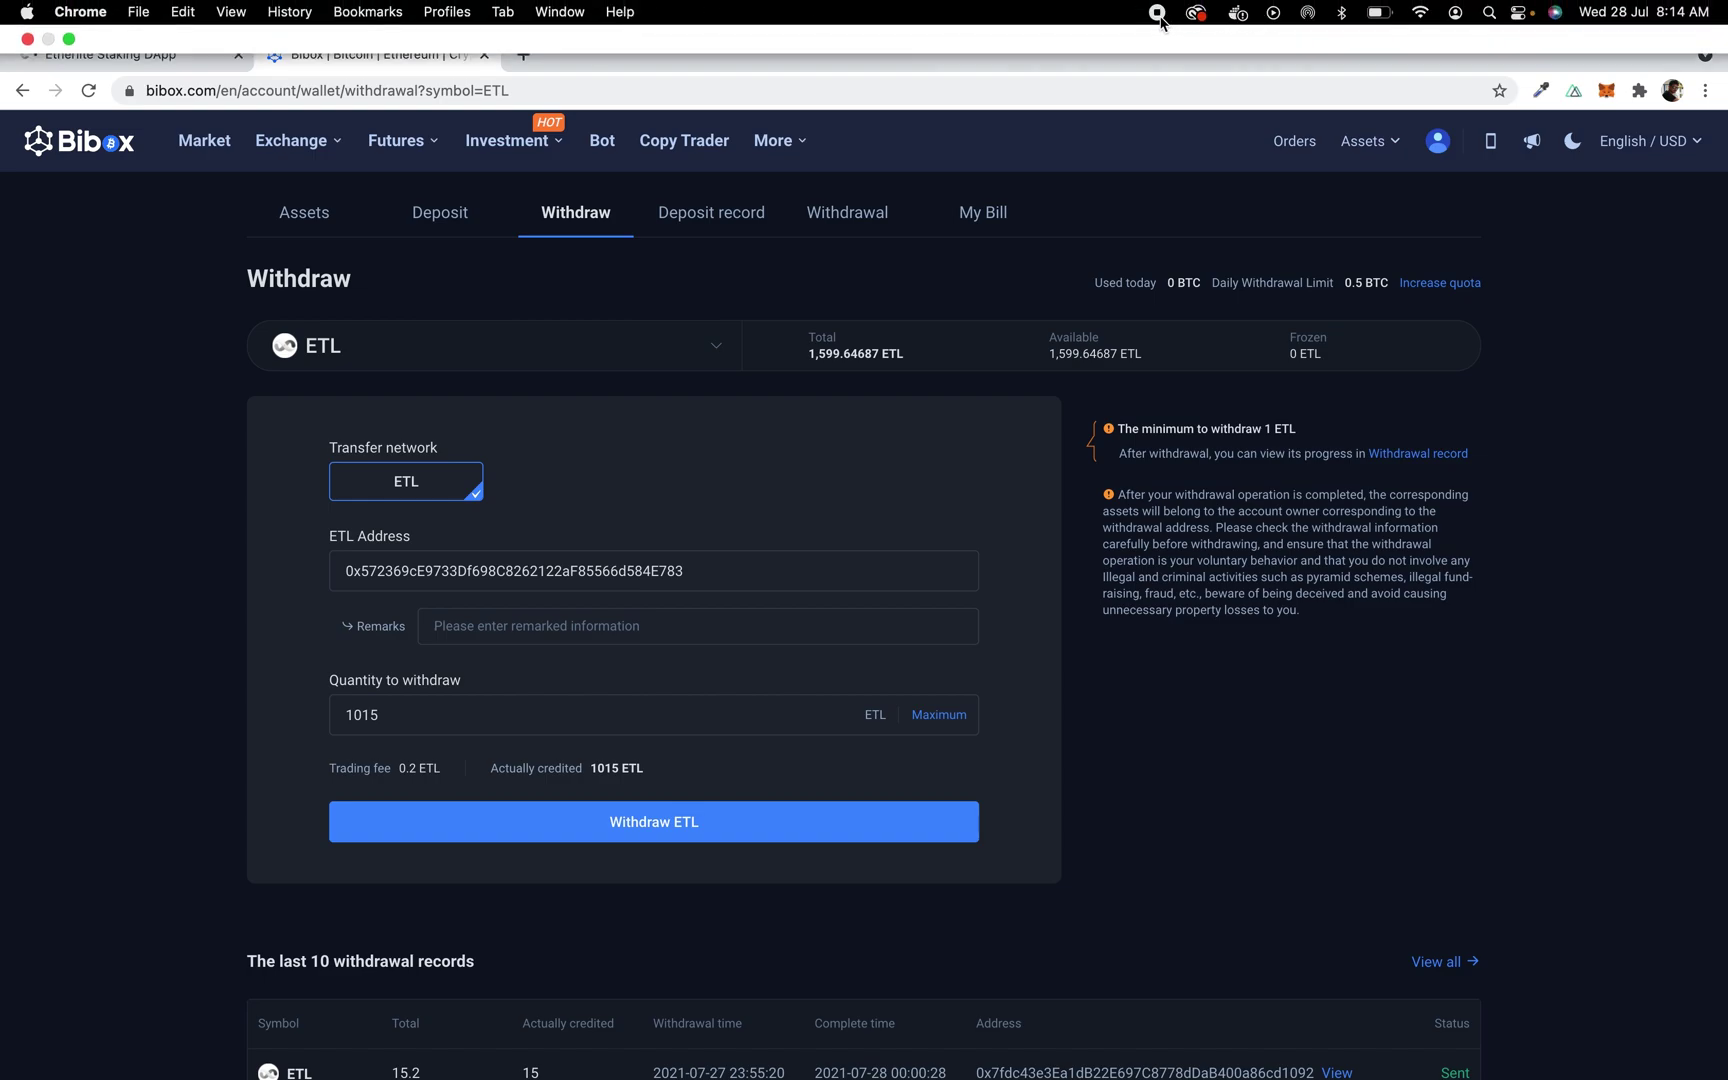
{"action": "key", "text": "super+w"}
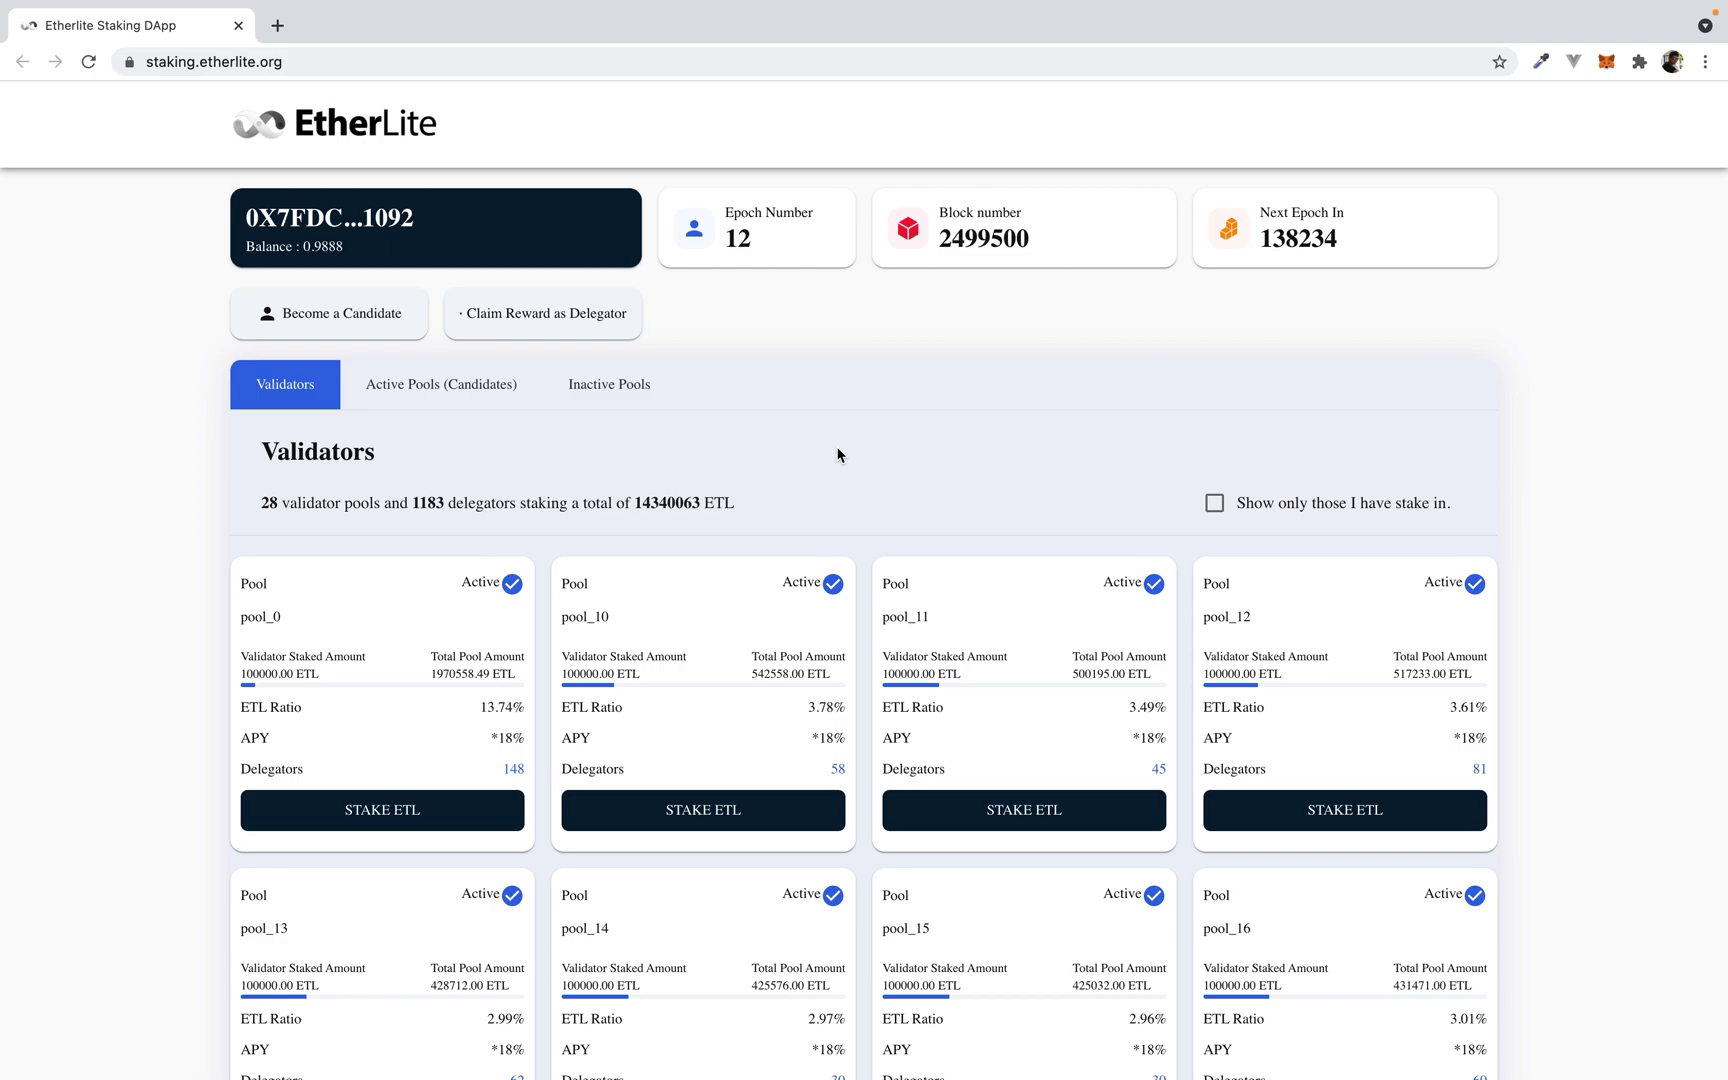
Step: Check the MetaMask wallet balance of 0.9888 and close its popup
{"action": "left_click", "coordinate": [1606, 64]}
{"action": "left_click", "coordinate": [1606, 64]}
{"action": "scroll", "coordinate": [710, 712], "scroll_direction": "down", "scroll_amount": 5}
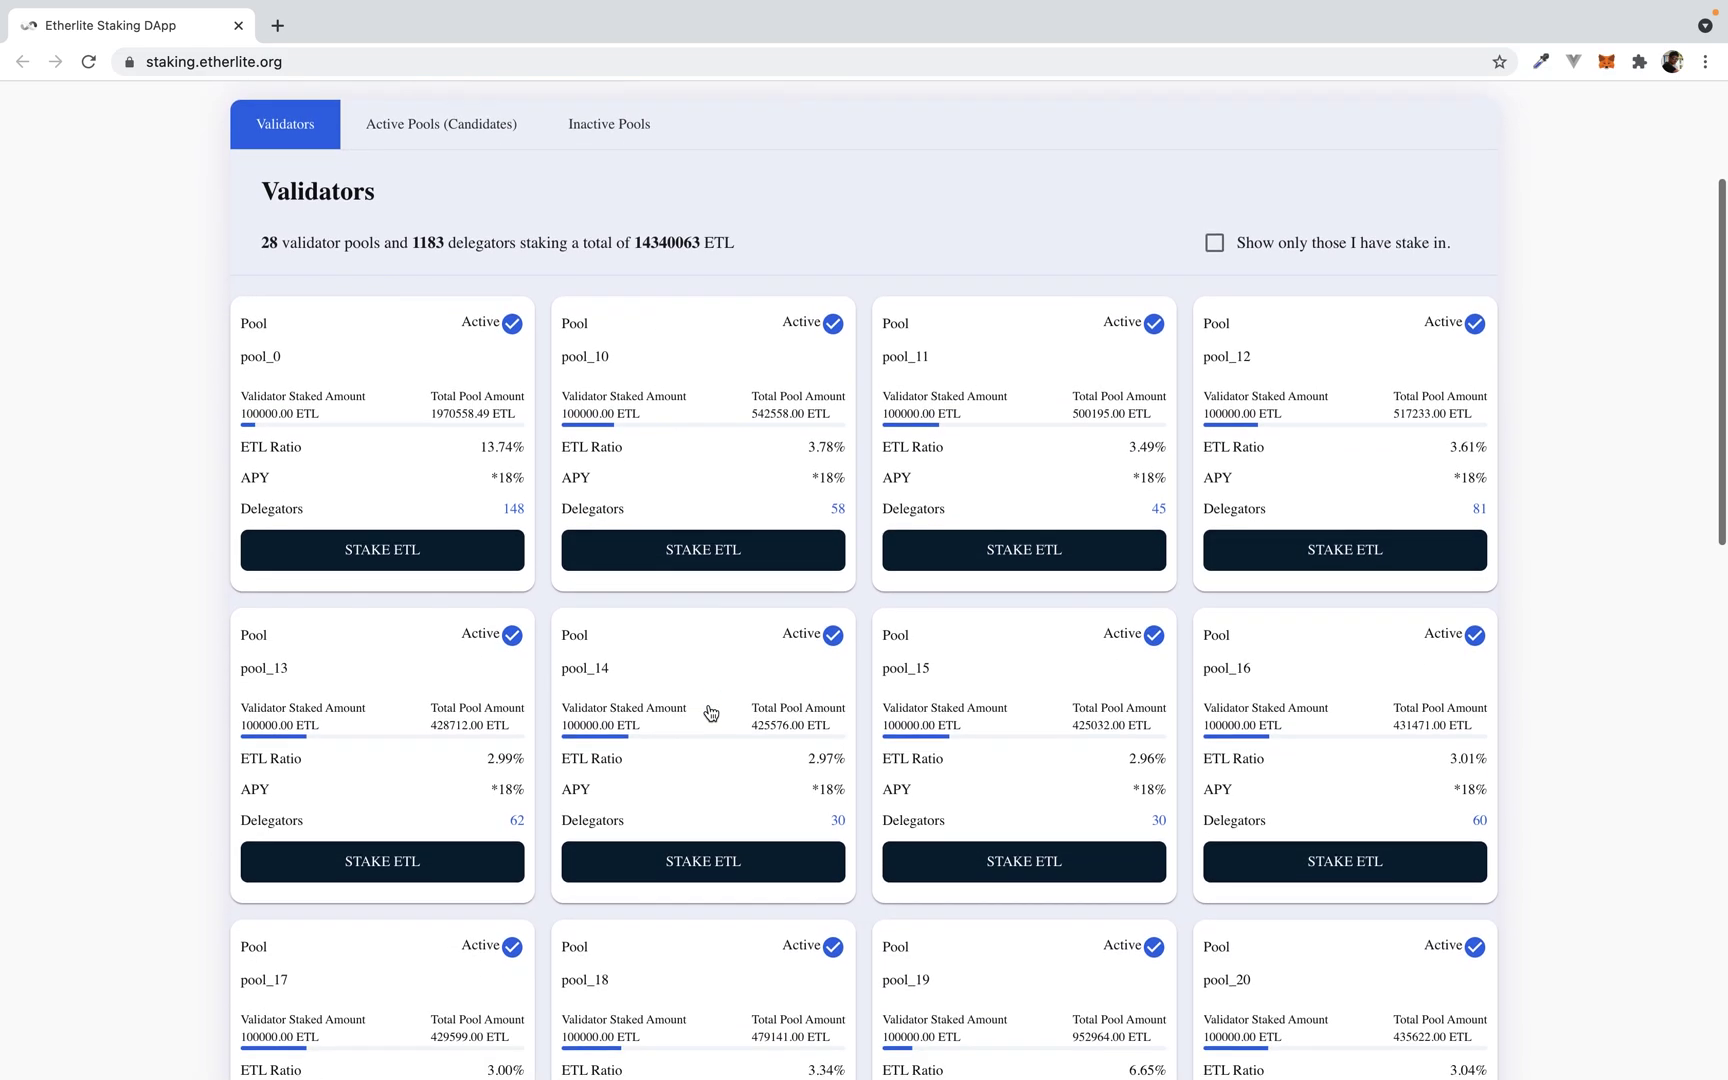
{"action": "scroll", "coordinate": [710, 712], "scroll_direction": "down", "scroll_amount": 5}
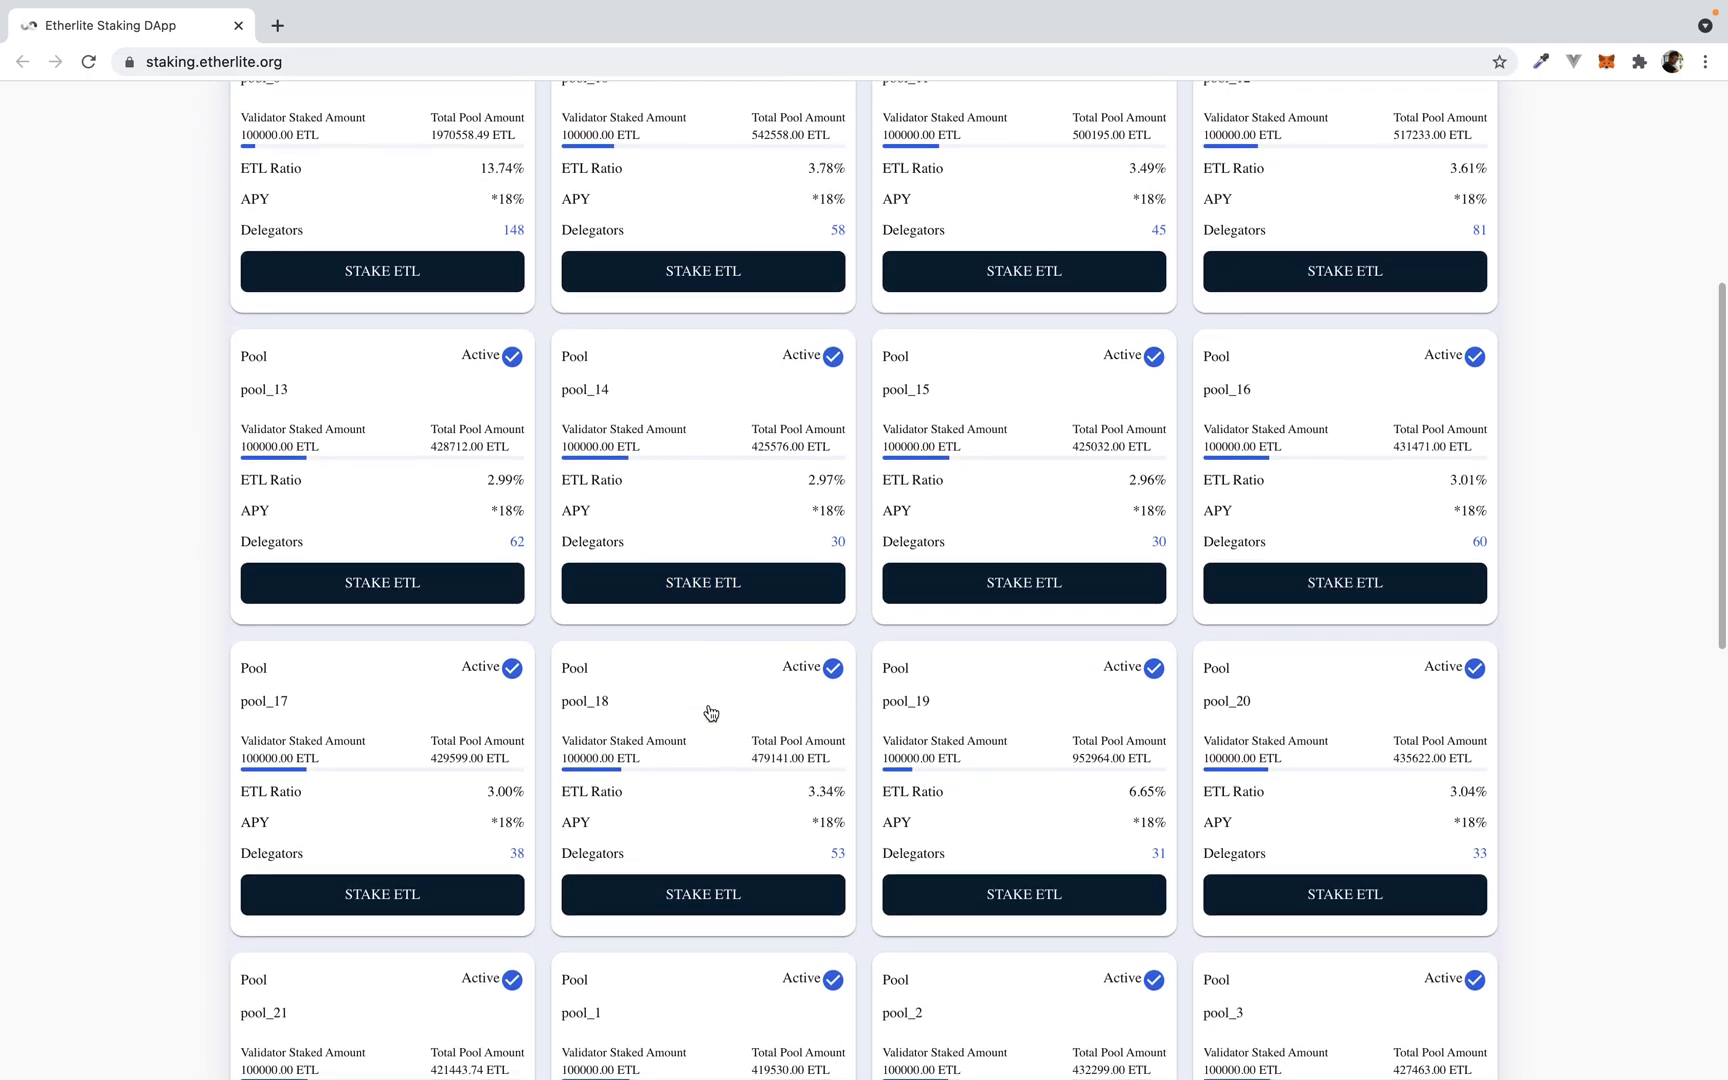
{"action": "scroll", "coordinate": [710, 712], "scroll_direction": "down", "scroll_amount": 2}
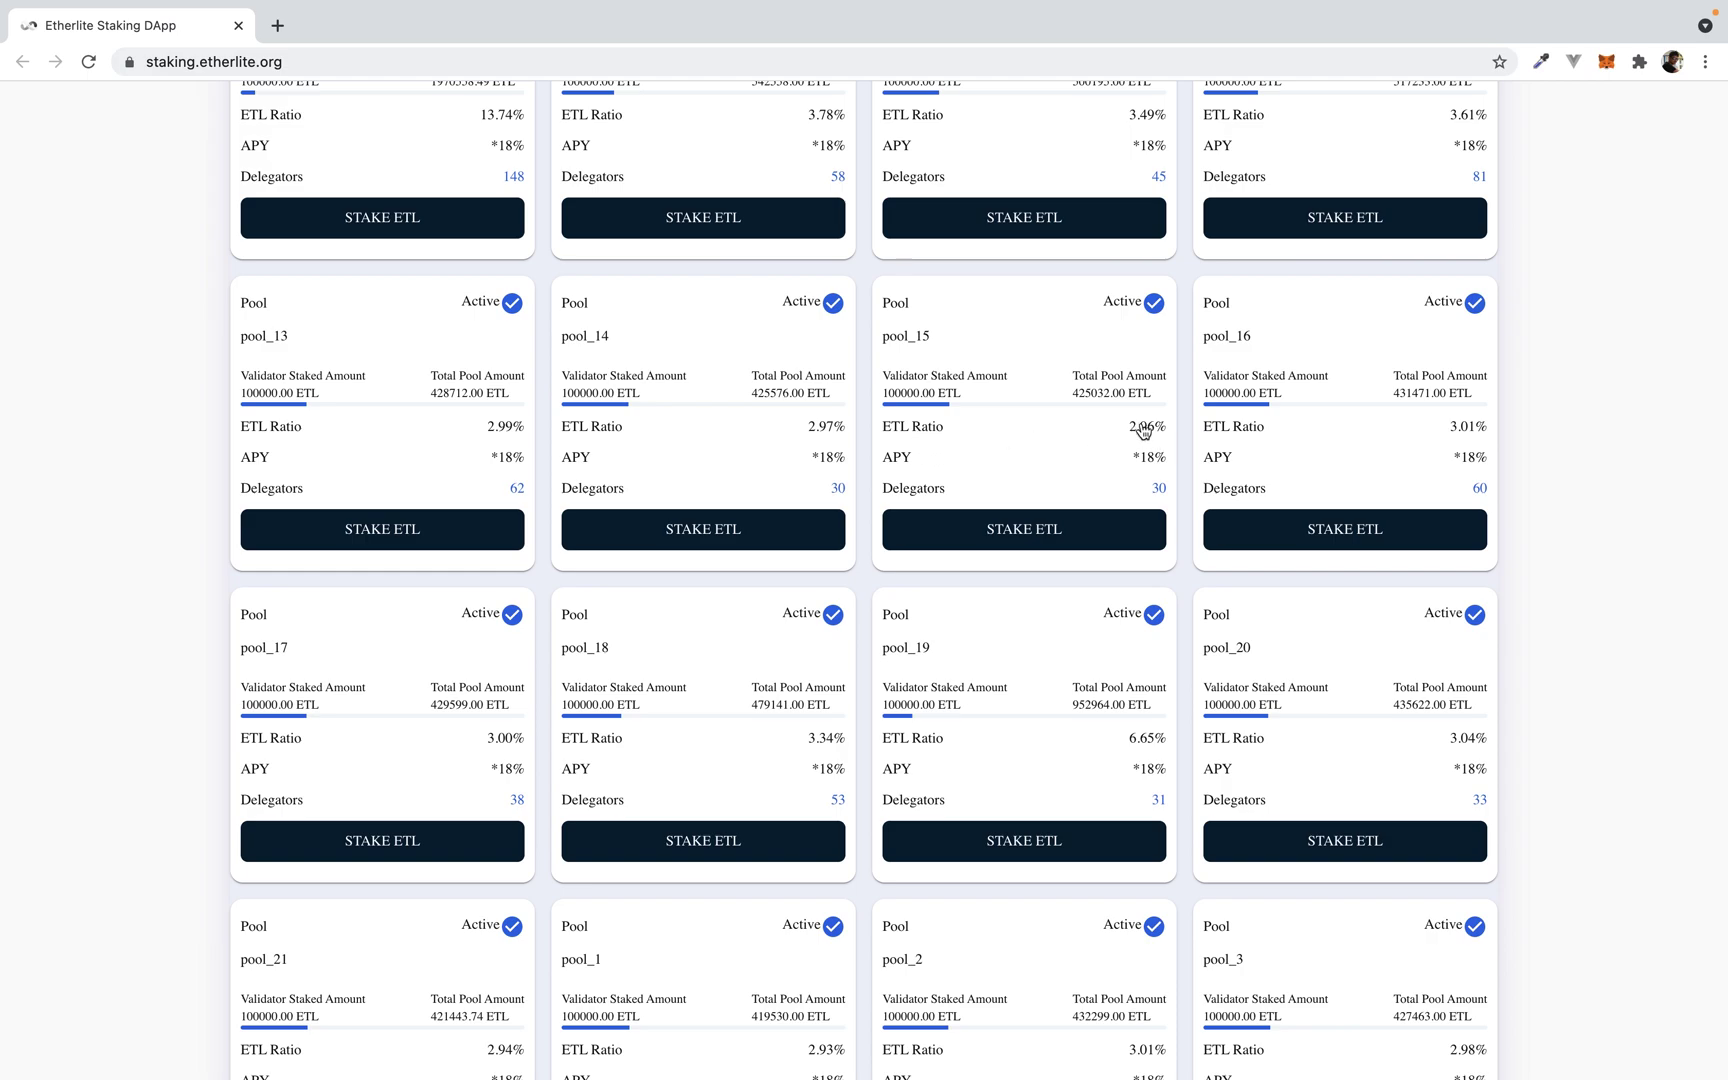
{"action": "scroll", "coordinate": [1115, 790], "scroll_direction": "down", "scroll_amount": 2}
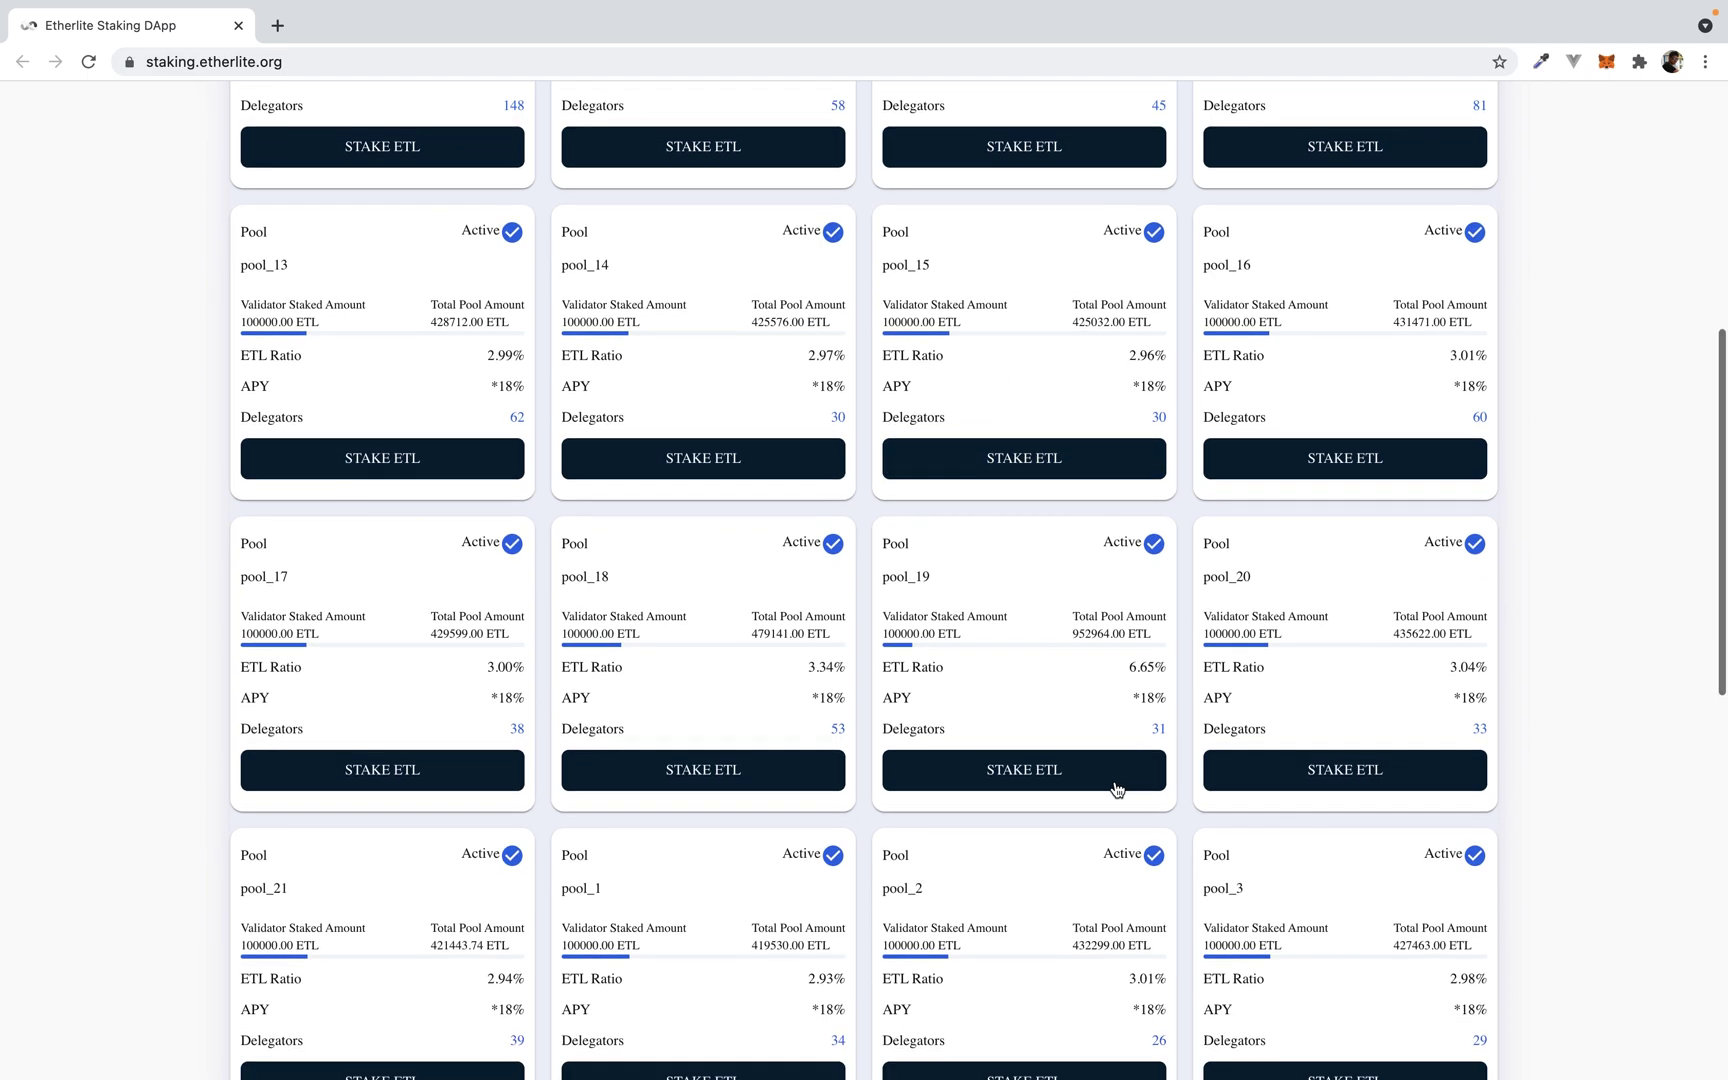
{"action": "scroll", "coordinate": [1117, 790], "scroll_direction": "up", "scroll_amount": 1}
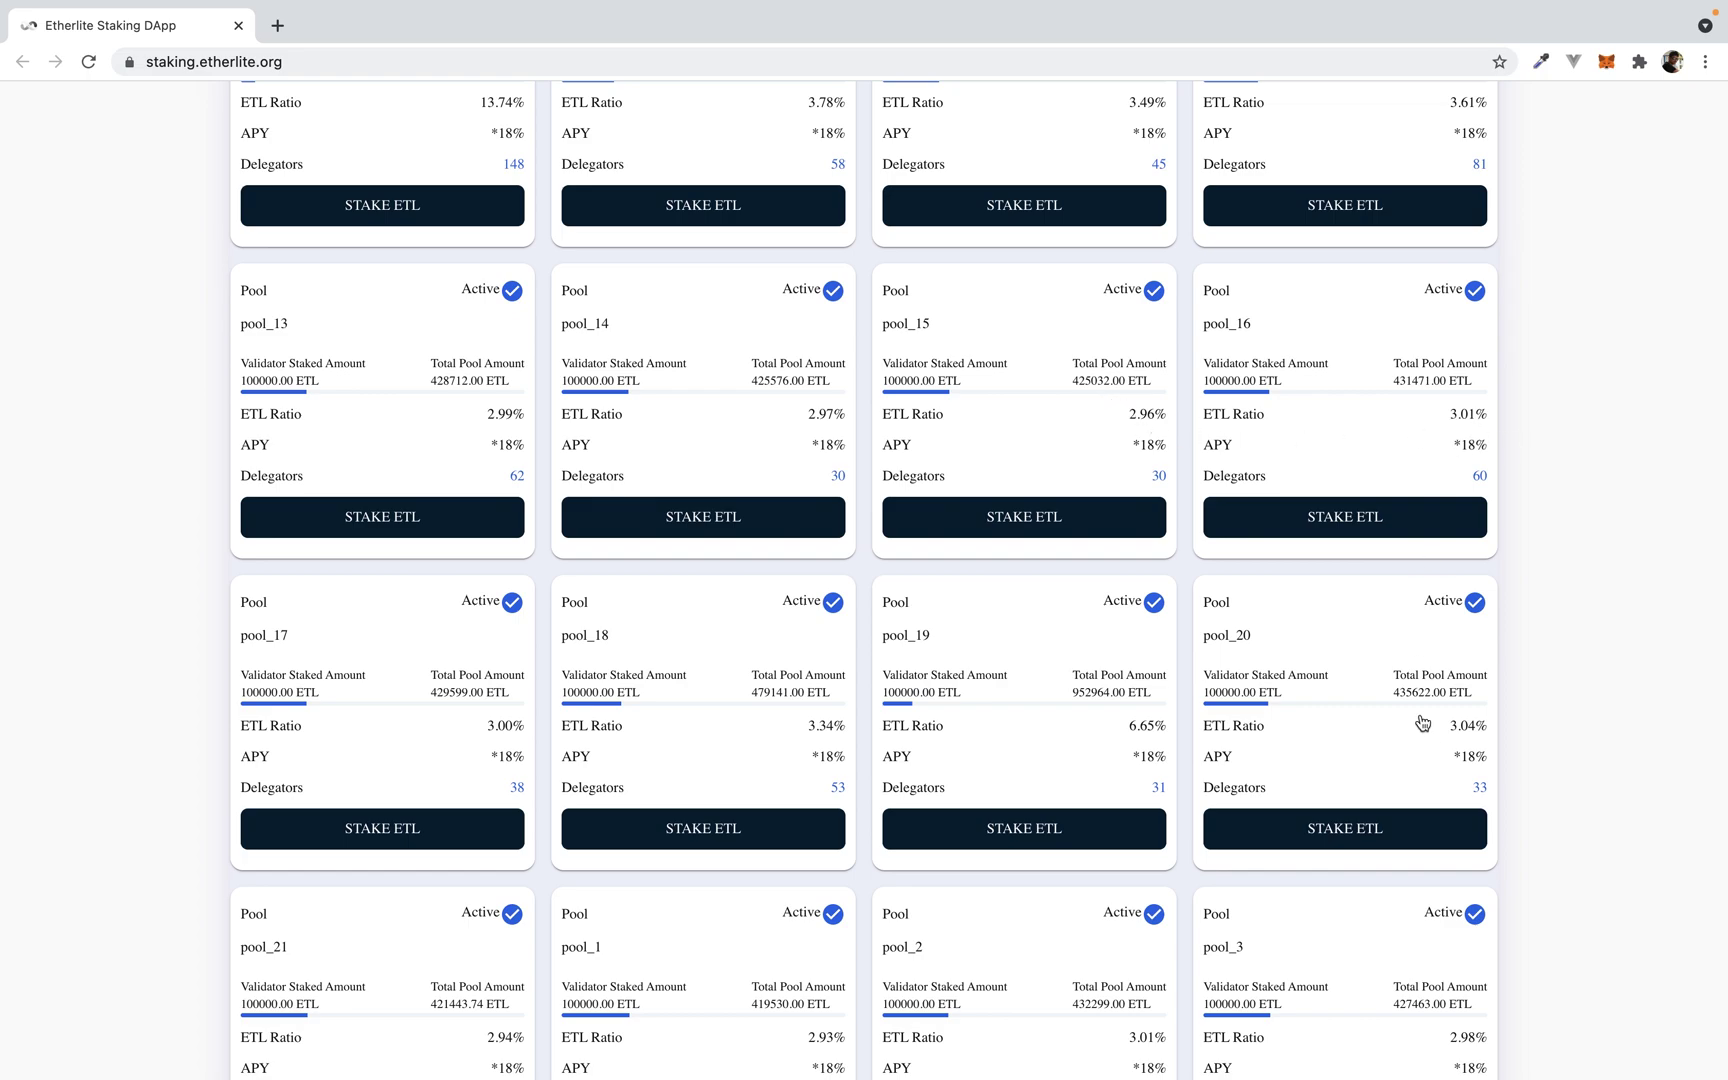
{"action": "scroll", "coordinate": [1465, 745], "scroll_direction": "down", "scroll_amount": 3}
{"action": "scroll", "coordinate": [1490, 995], "scroll_direction": "down", "scroll_amount": 5}
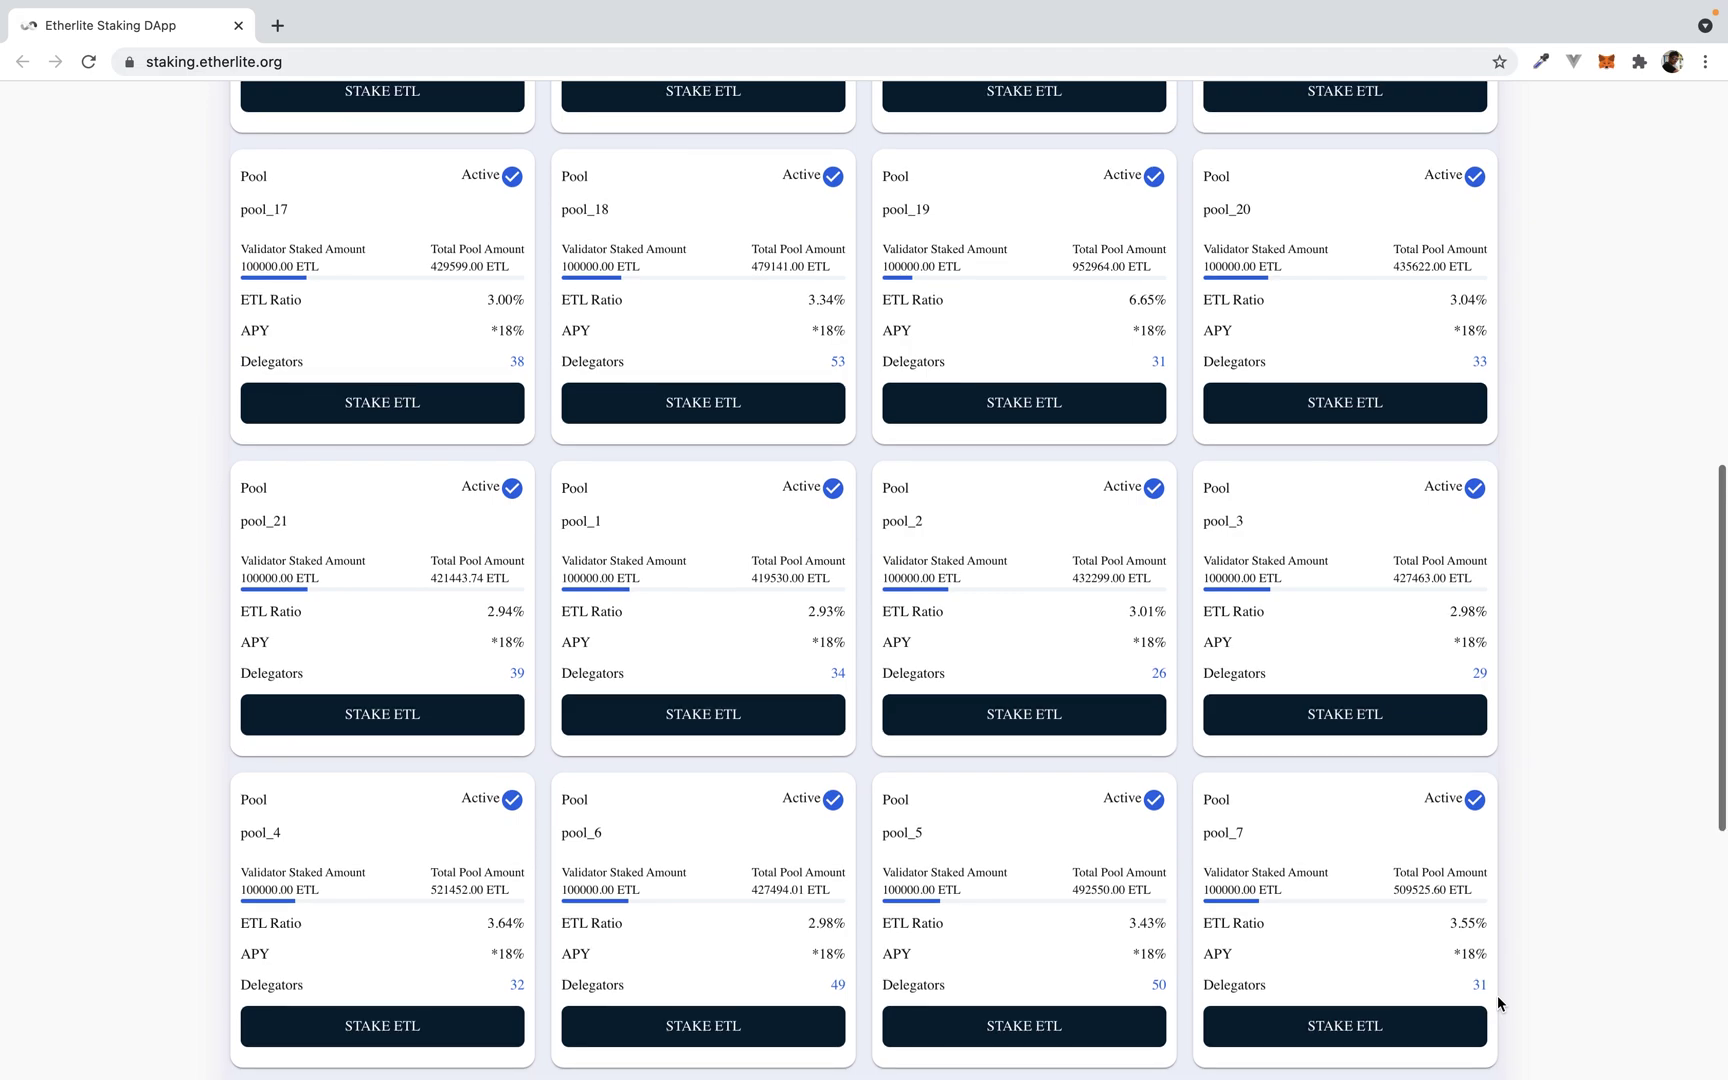
{"action": "scroll", "coordinate": [1497, 995], "scroll_direction": "up", "scroll_amount": 9}
{"action": "scroll", "coordinate": [1497, 995], "scroll_direction": "up", "scroll_amount": 1}
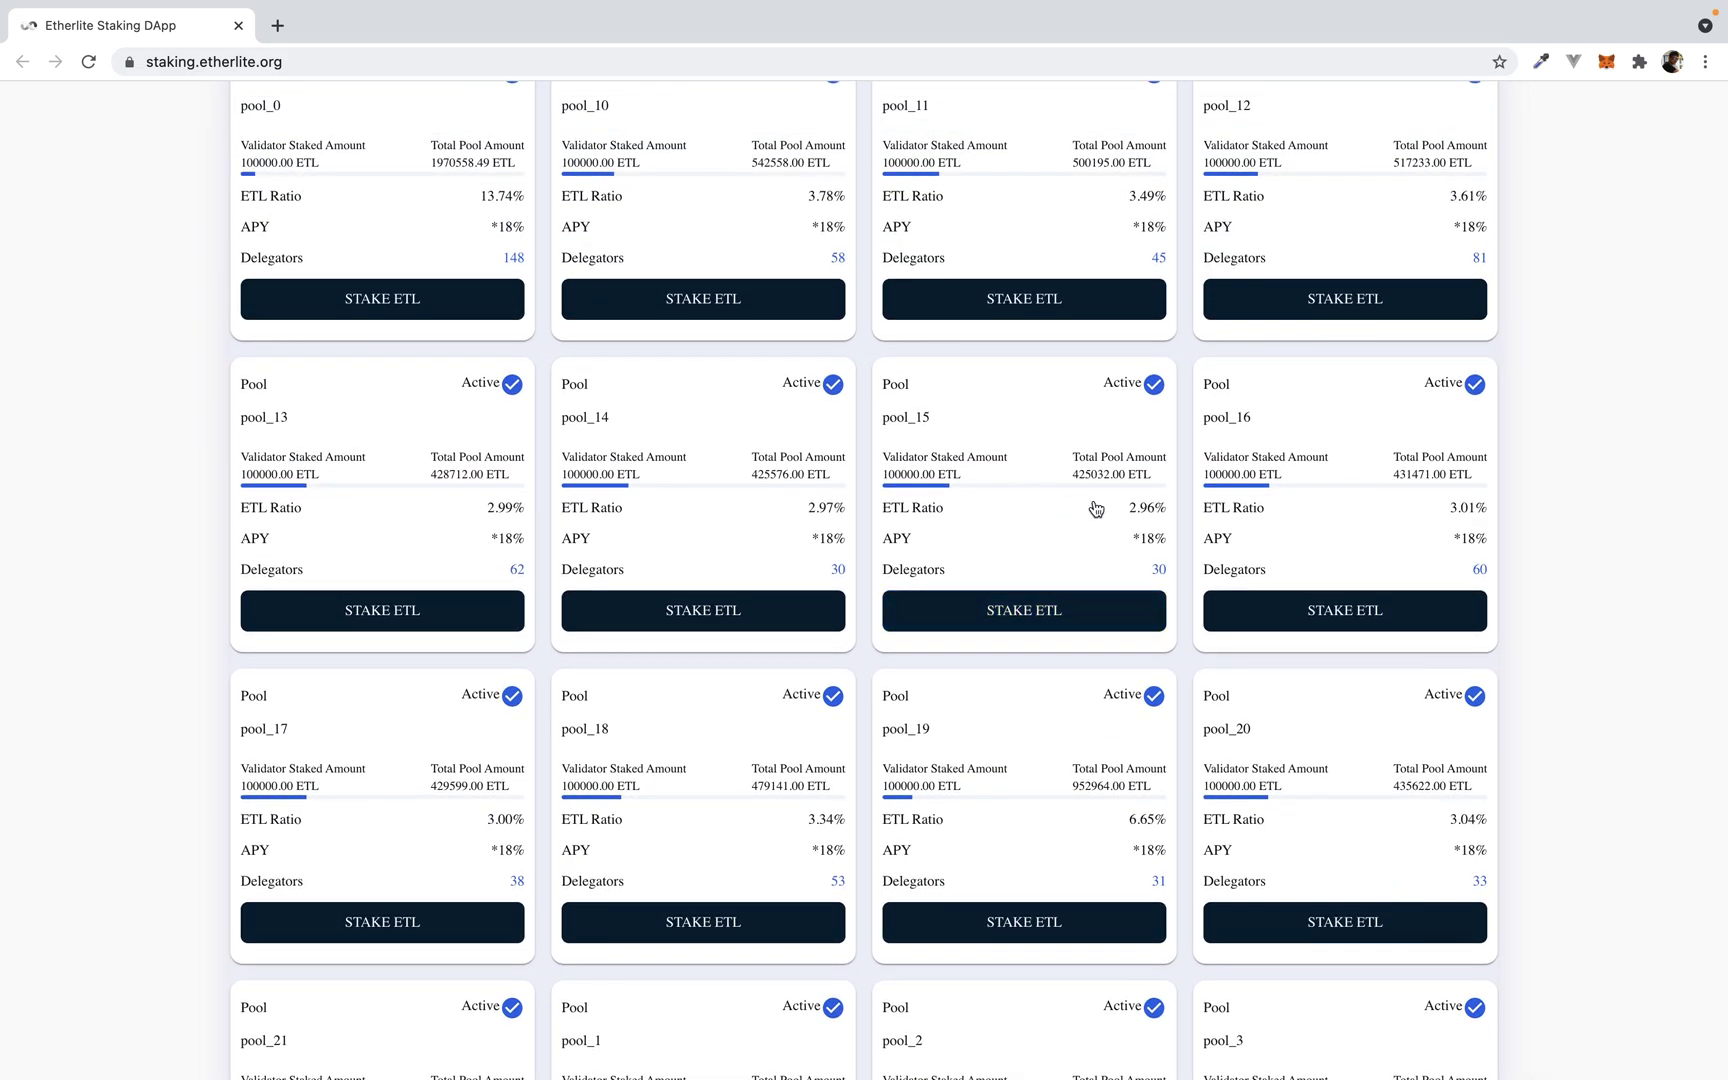
{"action": "scroll", "coordinate": [887, 432], "scroll_direction": "up", "scroll_amount": 3}
{"action": "scroll", "coordinate": [887, 432], "scroll_direction": "down", "scroll_amount": 2}
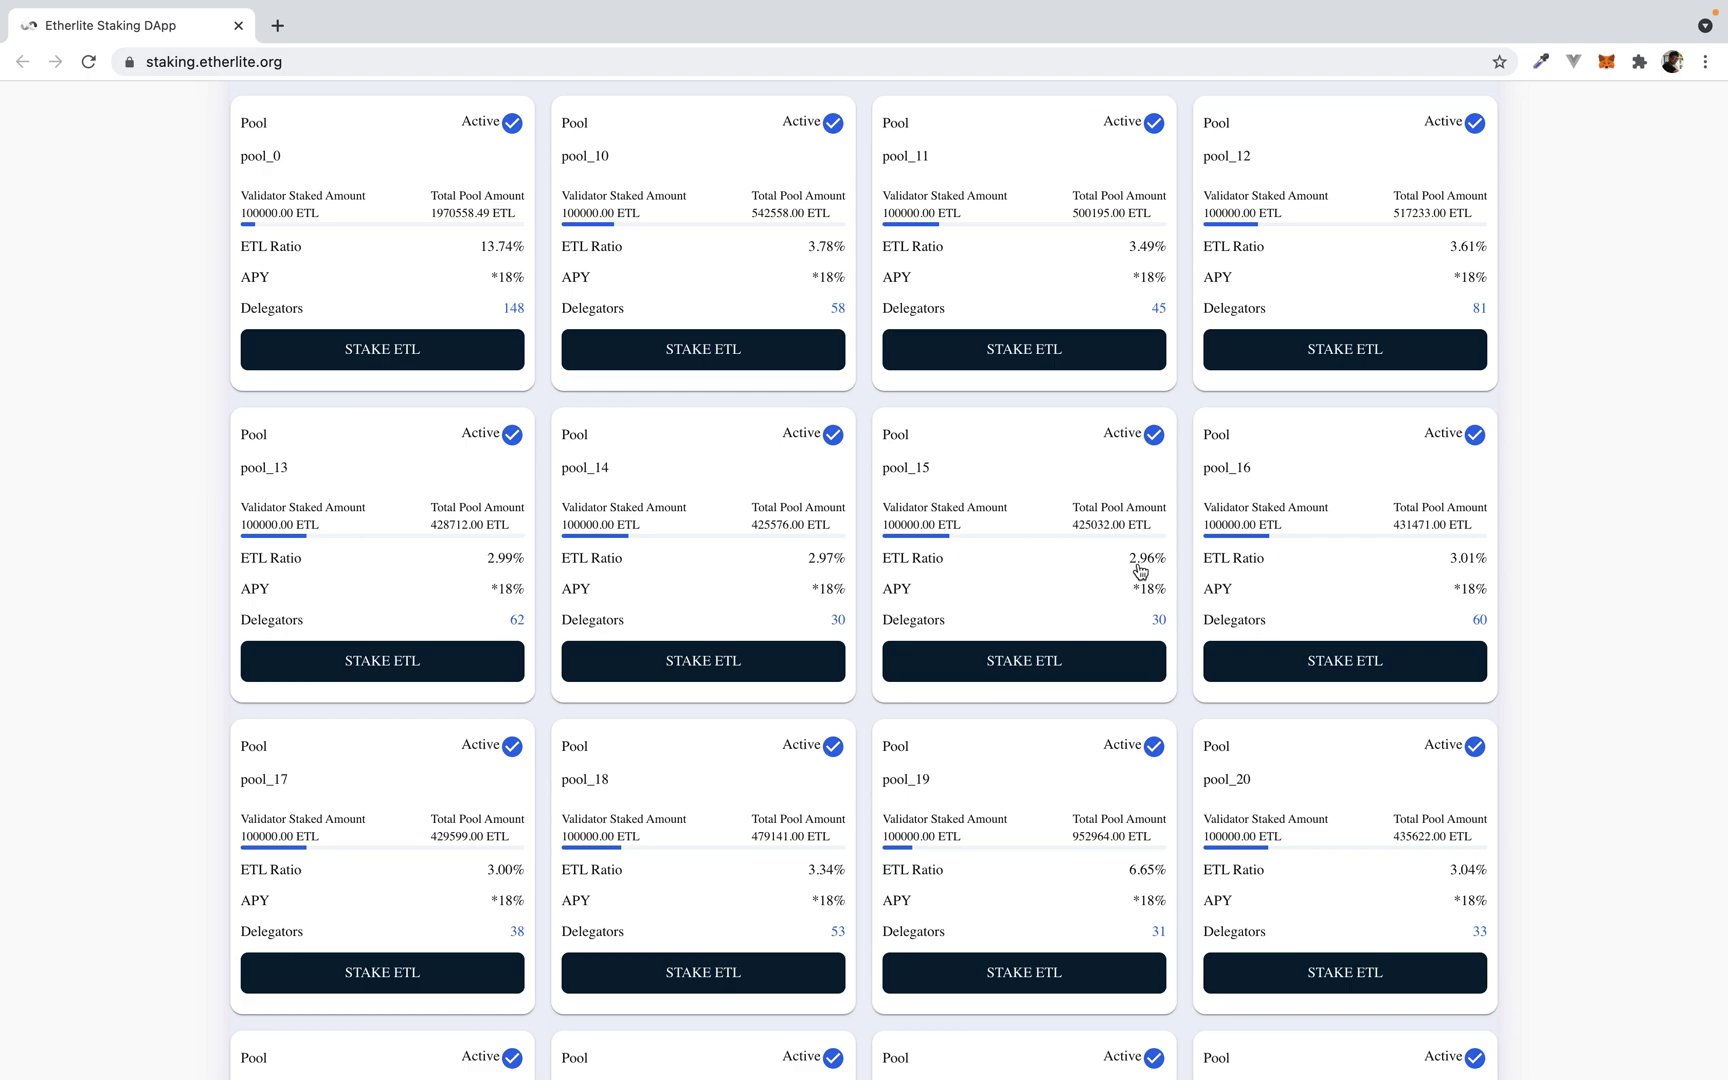
{"action": "left_click", "coordinate": [1060, 665]}
Step: Enter a 1014 ETL stake for pool_15 and submit it for MetaMask confirmation
{"action": "left_click", "coordinate": [799, 473]}
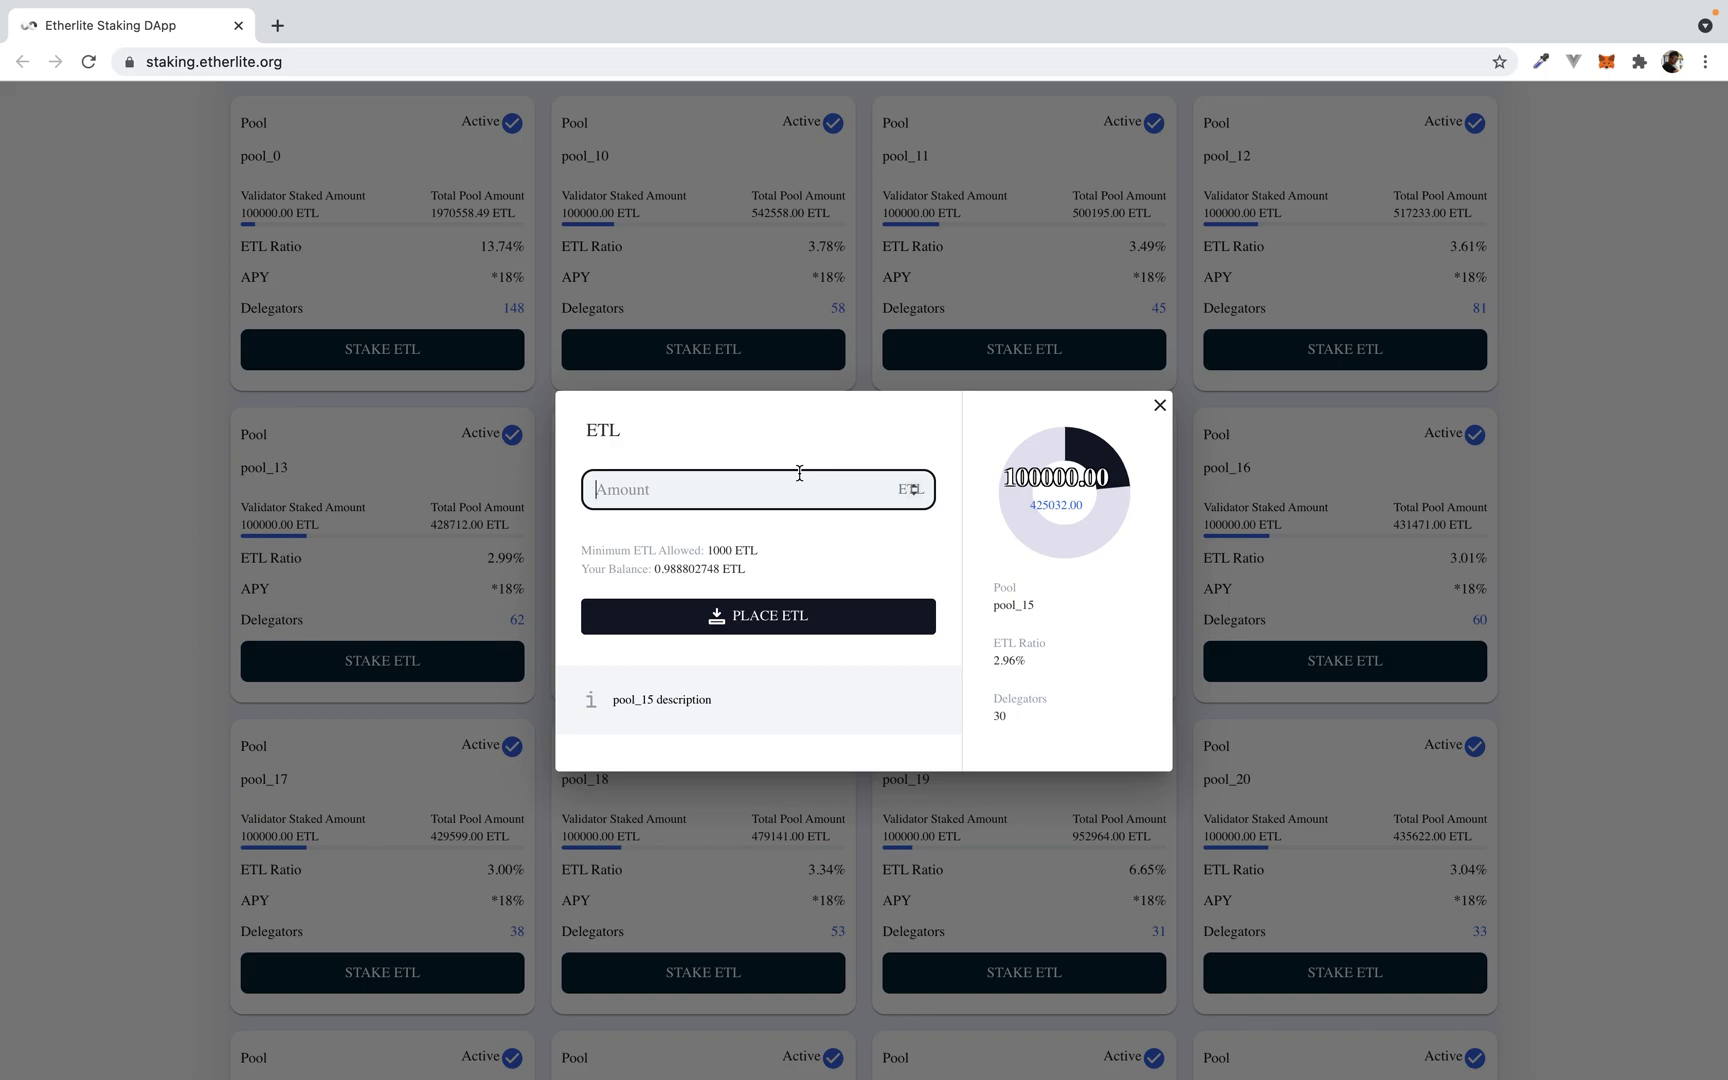
{"action": "type", "text": "1014"}
{"action": "left_click", "coordinate": [826, 444]}
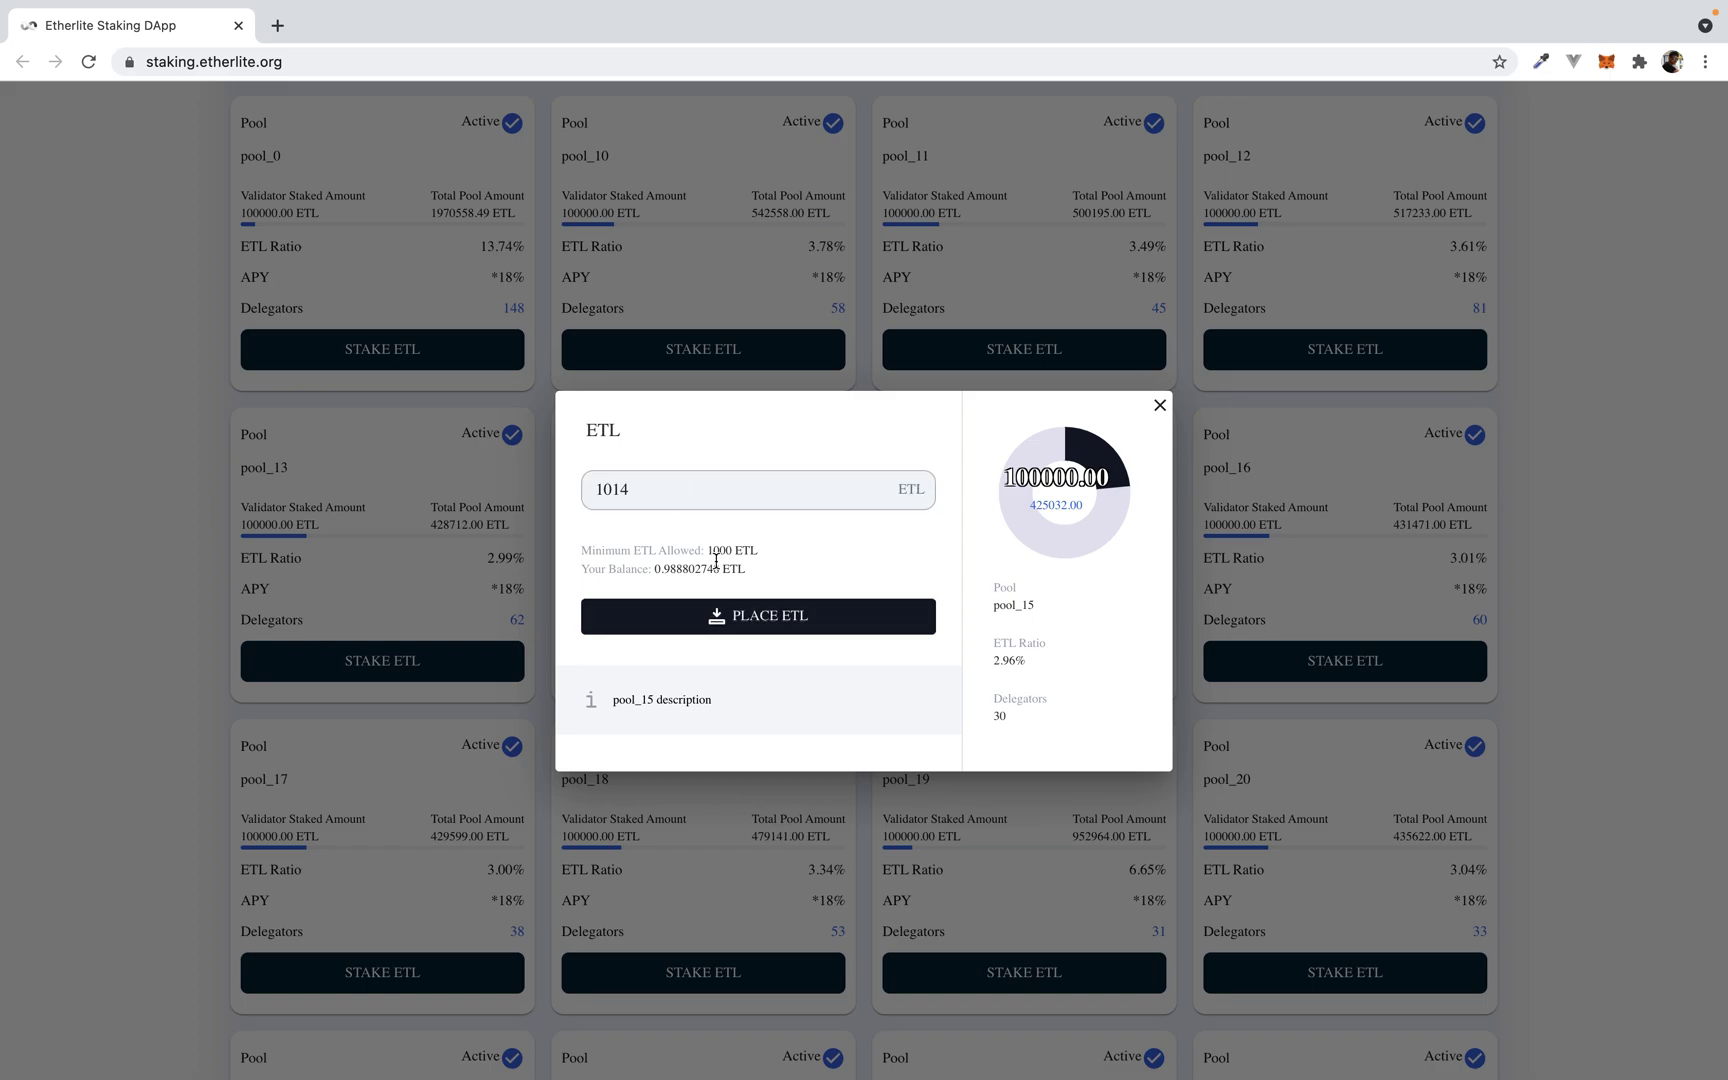
{"action": "left_click", "coordinate": [765, 620]}
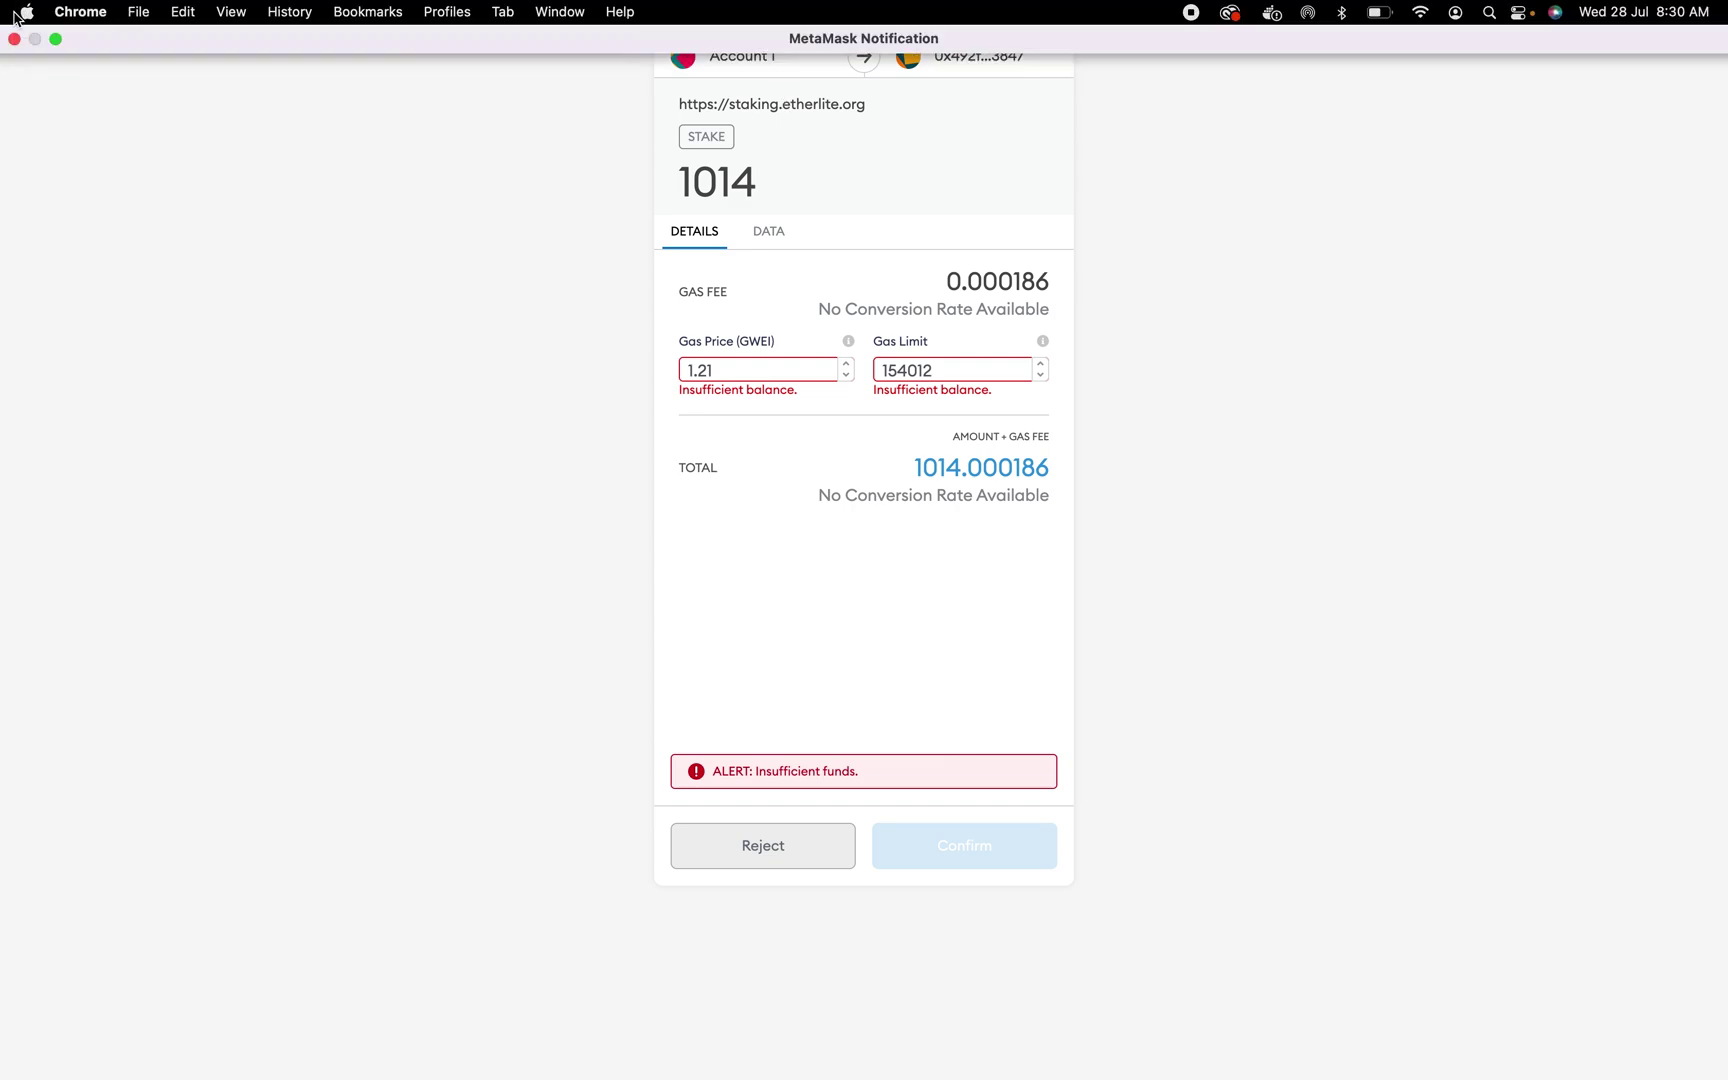
Step: Reject the 1014 ETL stake, close the pool_15 form, and show only staked pools
{"action": "left_click", "coordinate": [14, 36]}
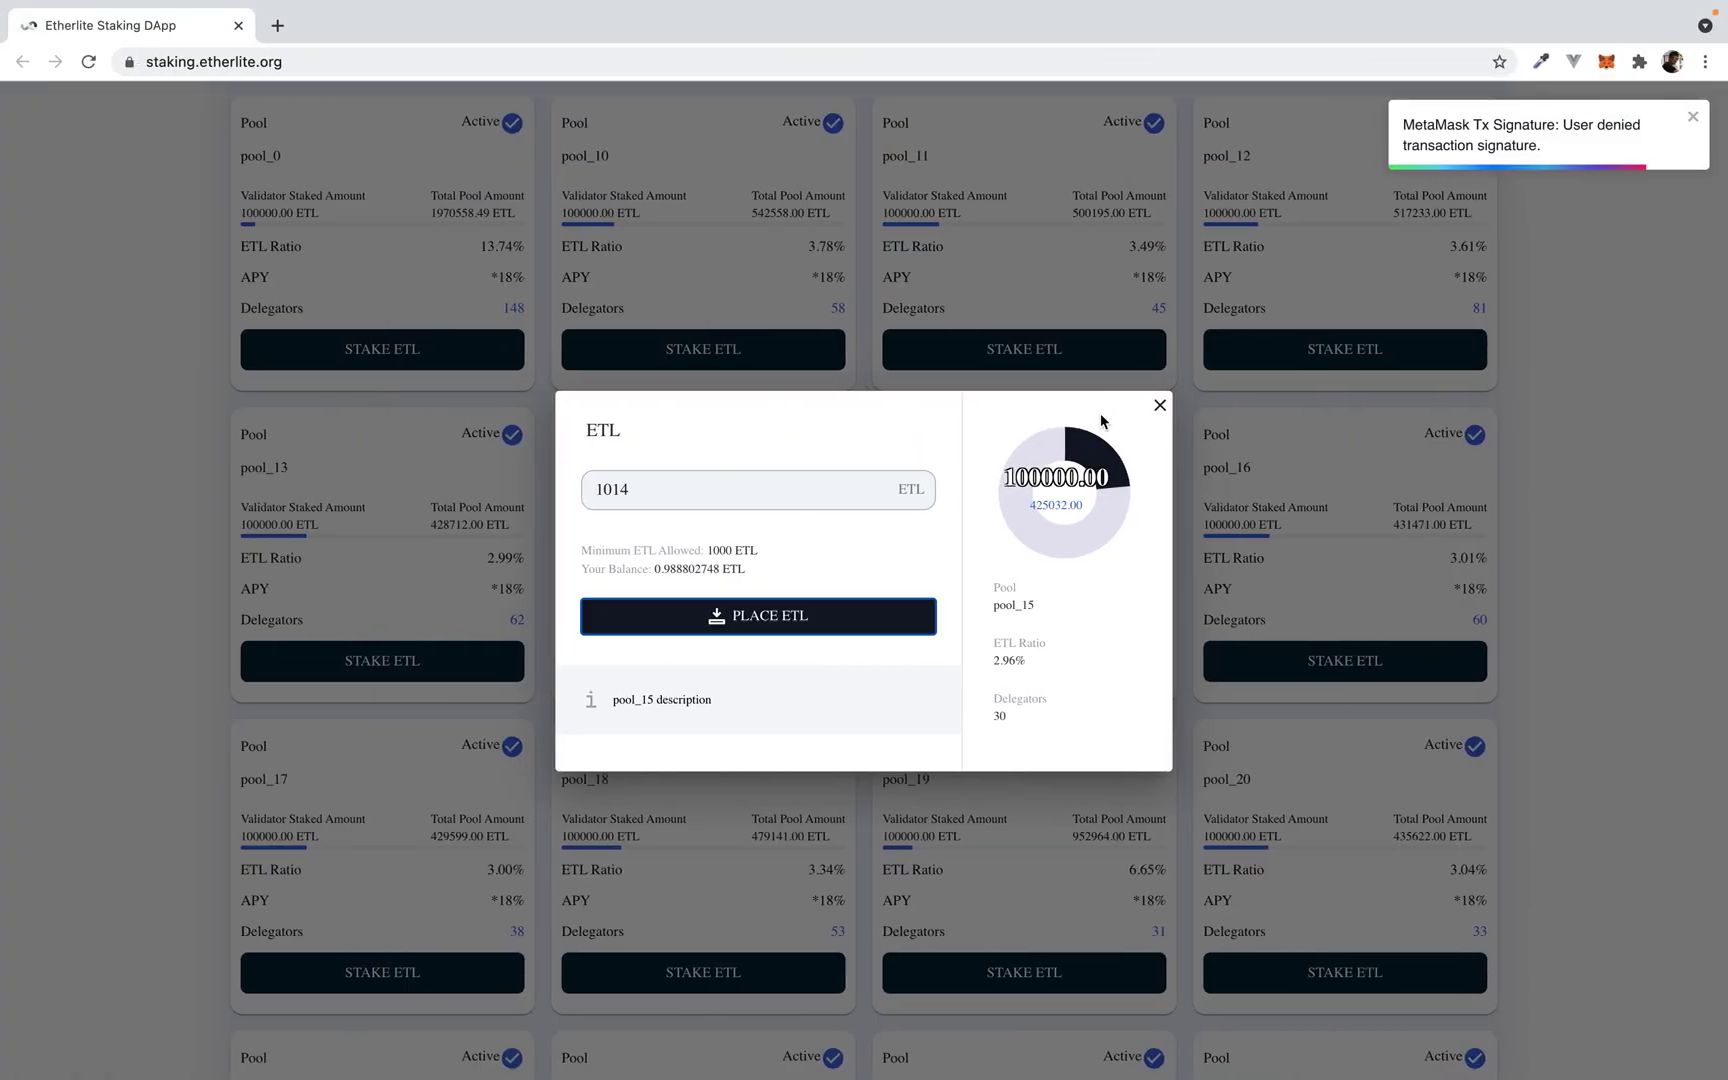
{"action": "left_click", "coordinate": [1159, 405]}
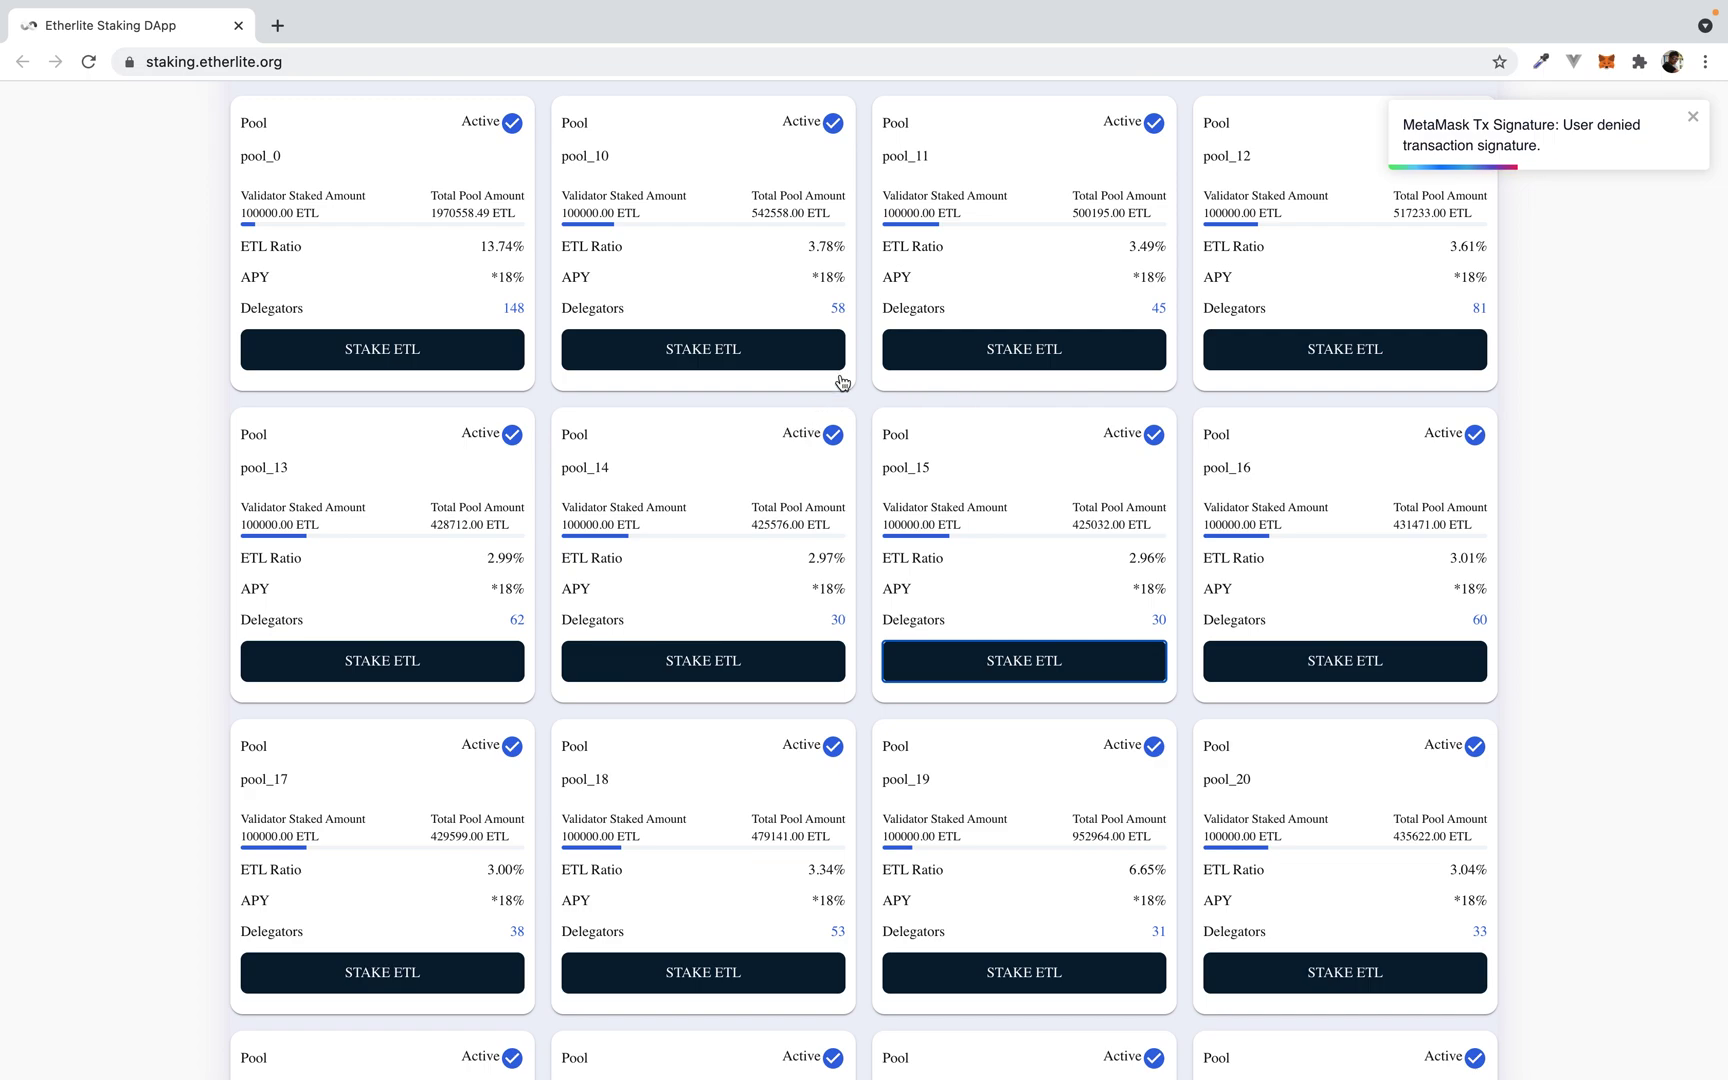
{"action": "scroll", "coordinate": [841, 386], "scroll_direction": "up", "scroll_amount": 5}
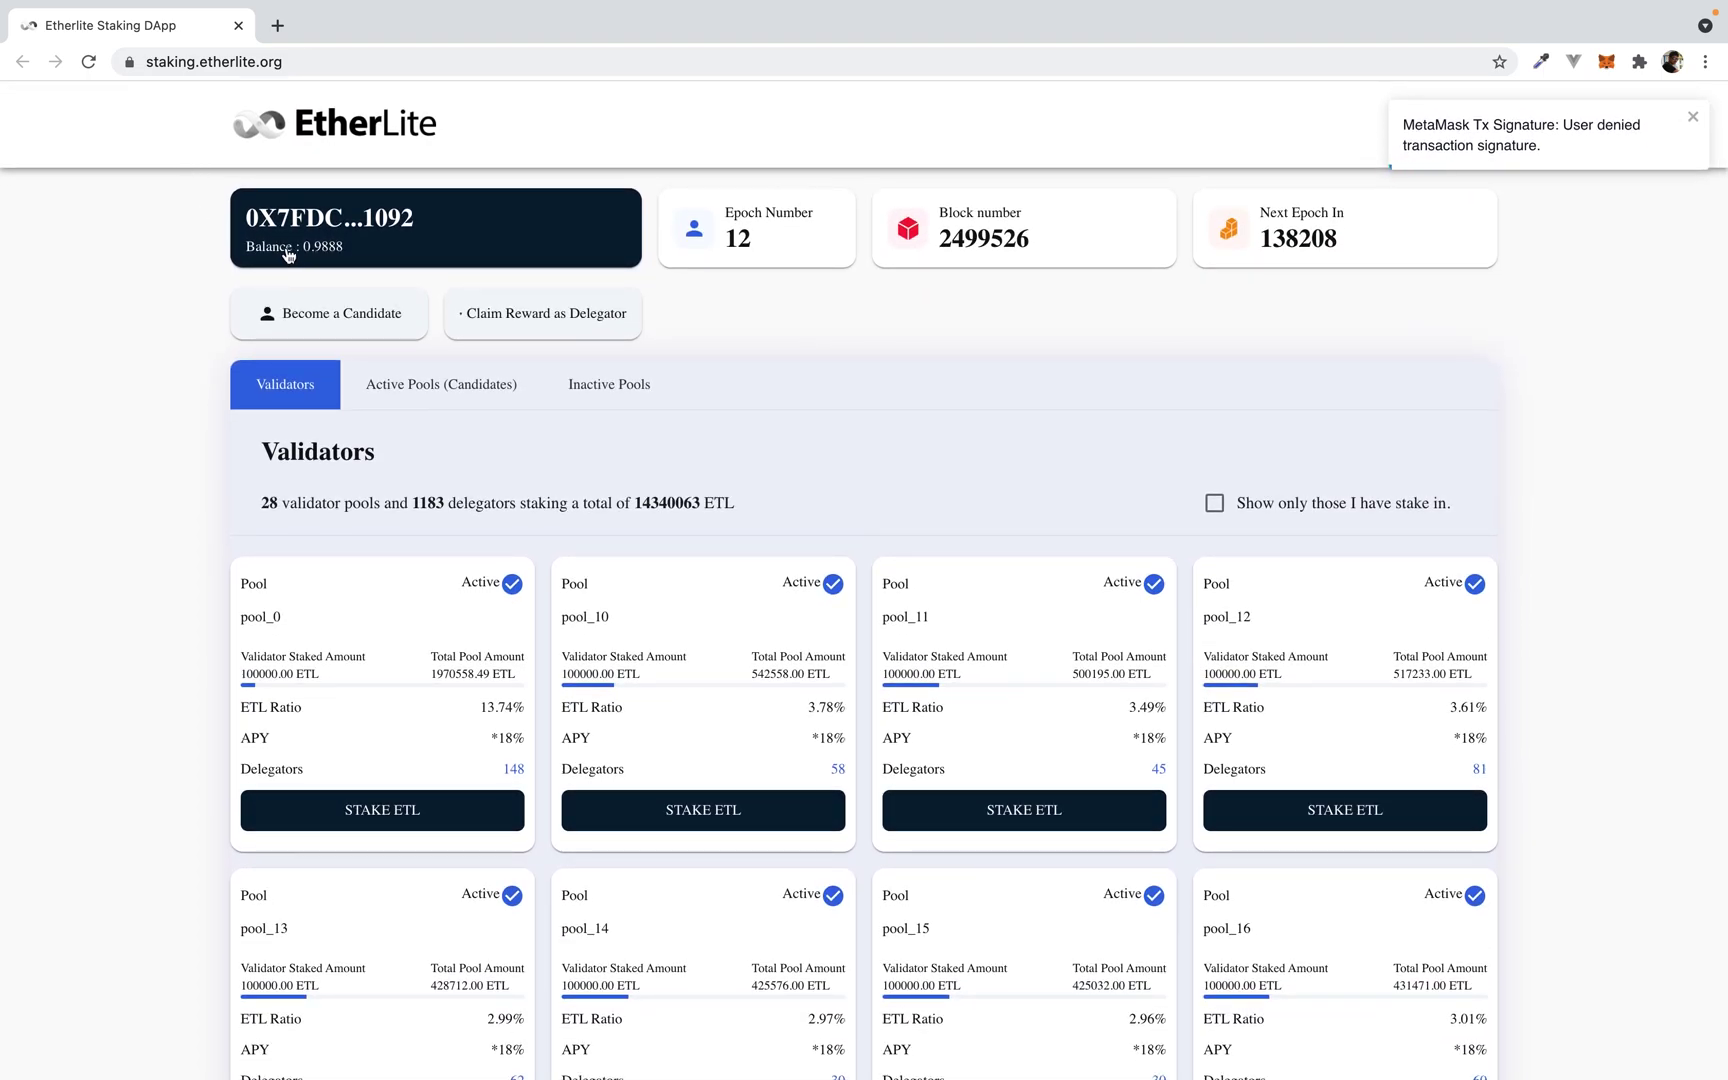
{"action": "scroll", "coordinate": [529, 617], "scroll_direction": "down", "scroll_amount": 1}
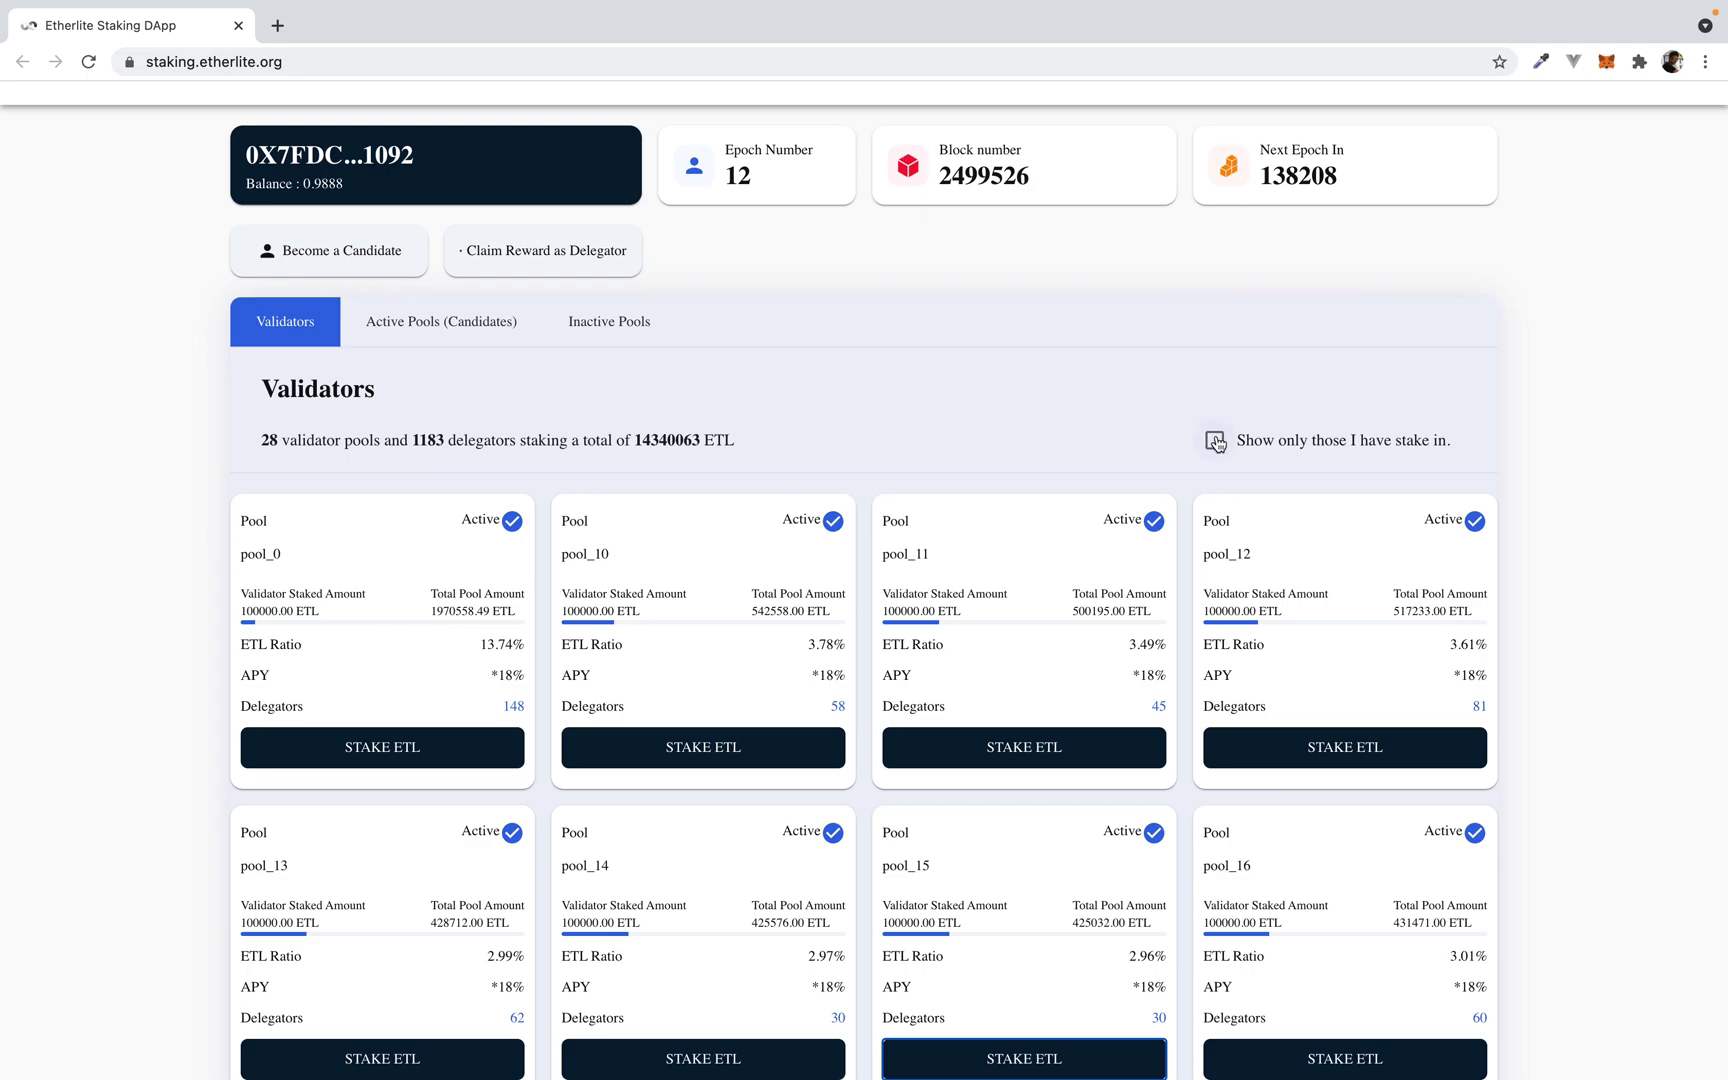
{"action": "left_click", "coordinate": [1216, 441]}
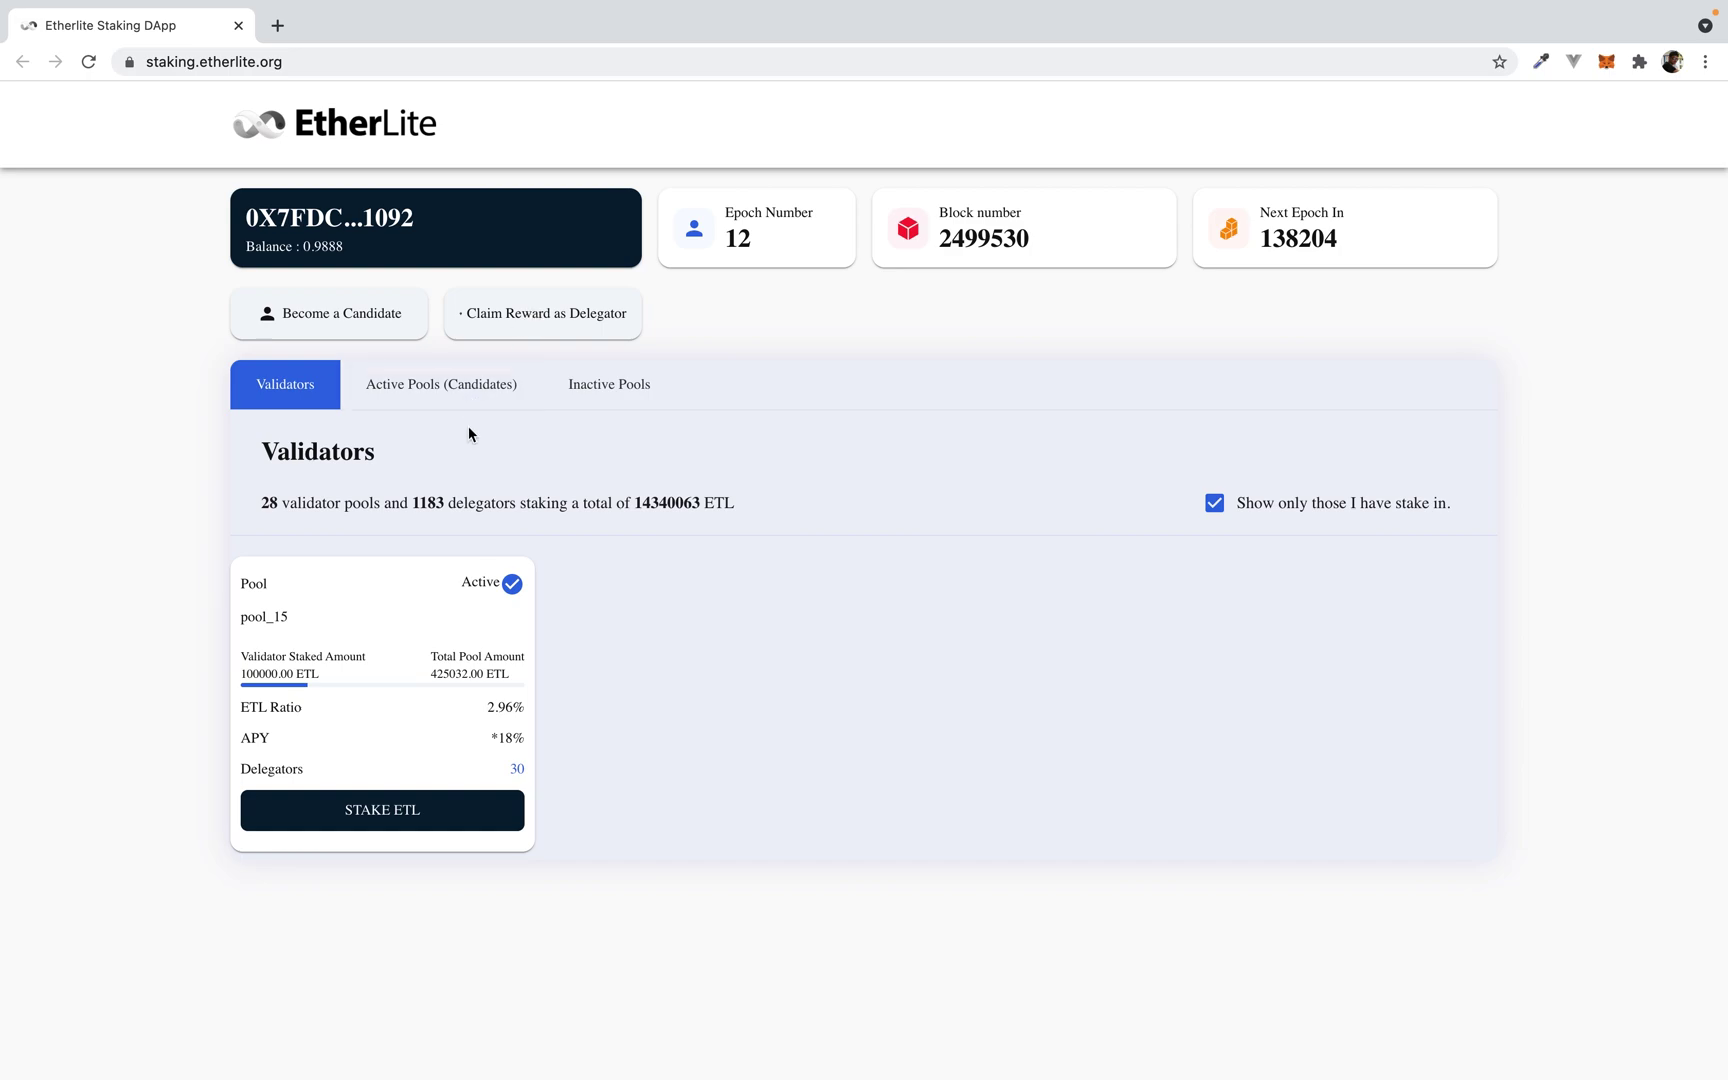
Step: Open the Claim Reward as Delegator dialog for pool_15, showing 0 claimable
{"action": "left_click", "coordinate": [537, 323]}
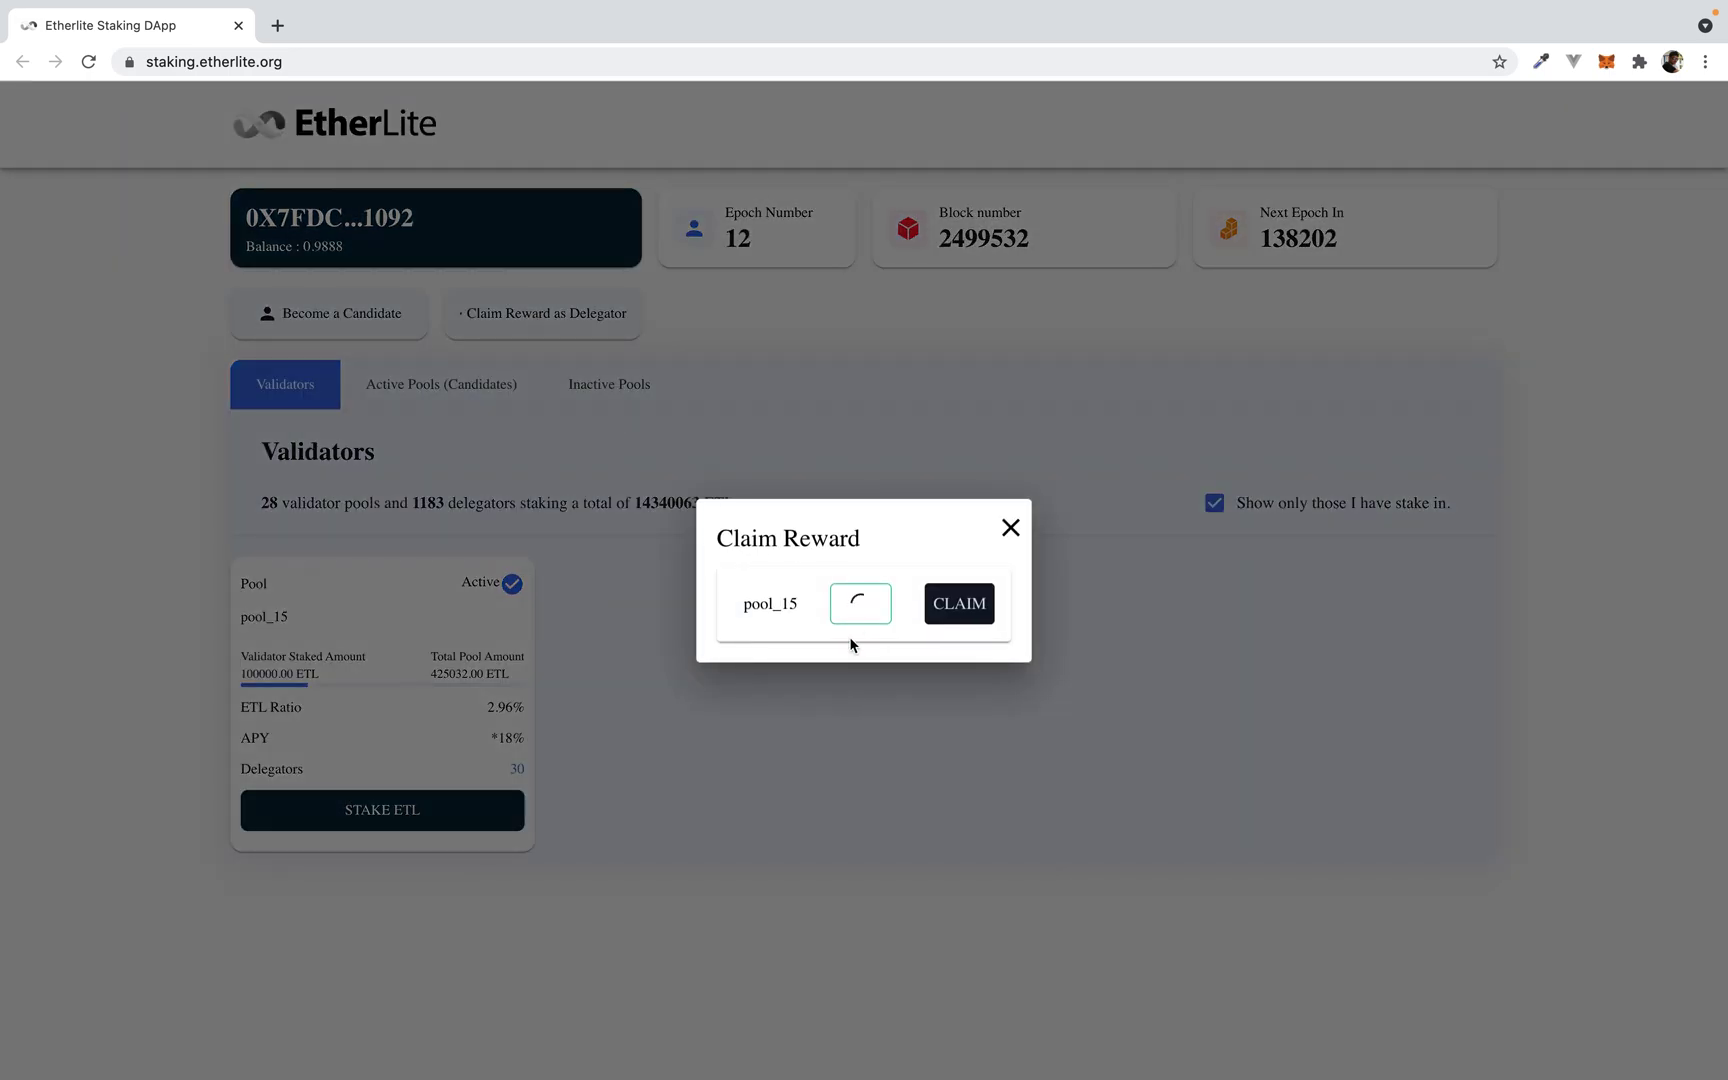
{"action": "double_click", "coordinate": [769, 604]}
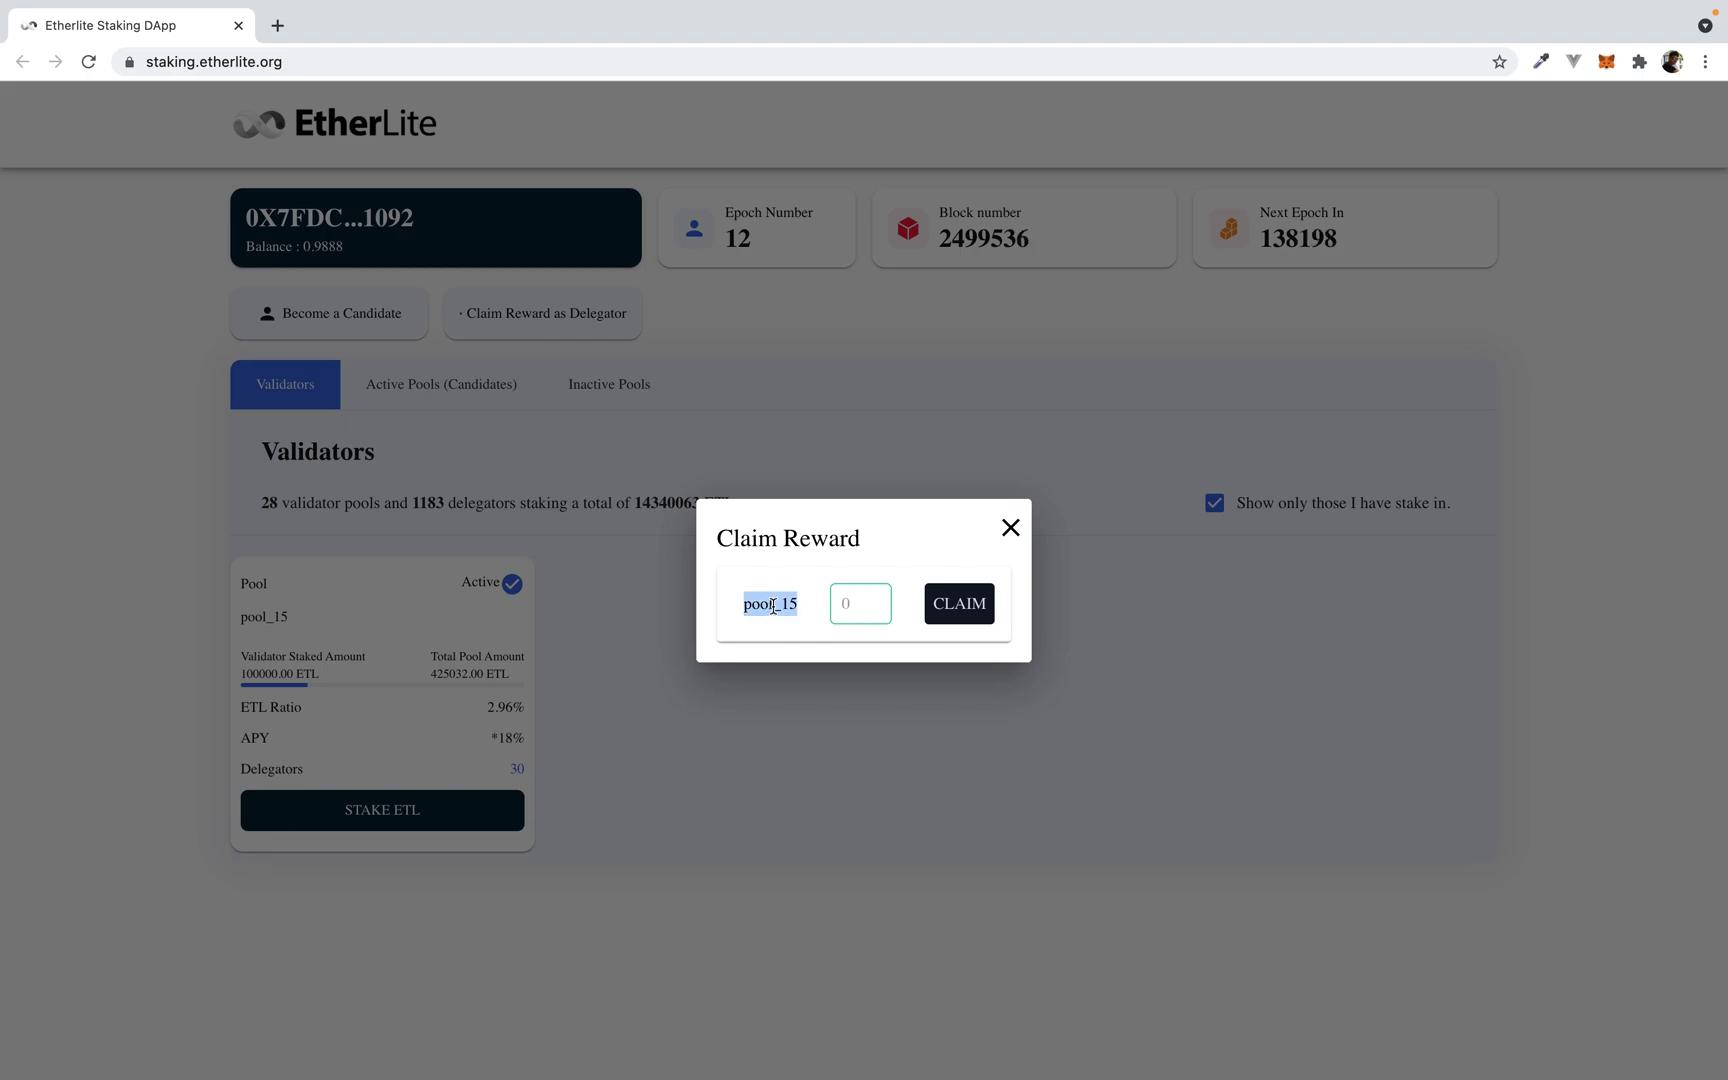
{"action": "left_click", "coordinate": [874, 608]}
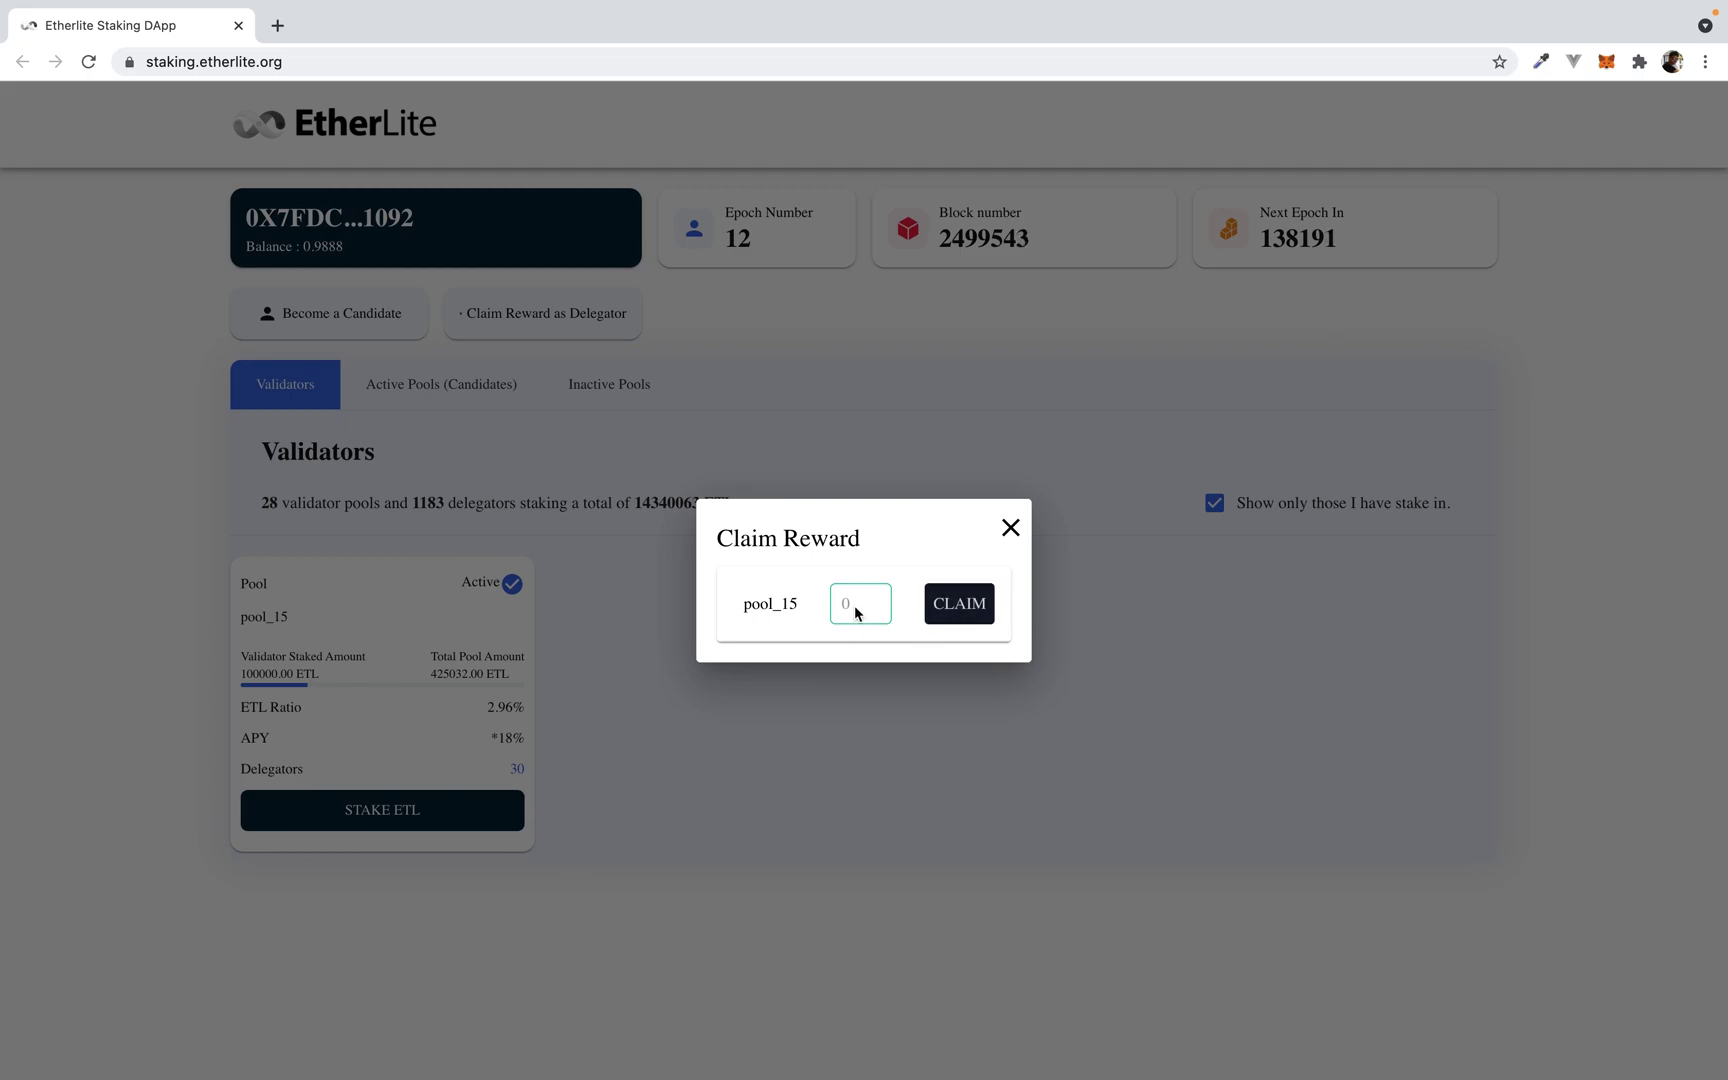
Step: Check MetaMask shows 0.9888 ETL with no transactions, dismissing its What's new notice
{"action": "left_click", "coordinate": [1614, 67]}
{"action": "left_click", "coordinate": [1572, 268]}
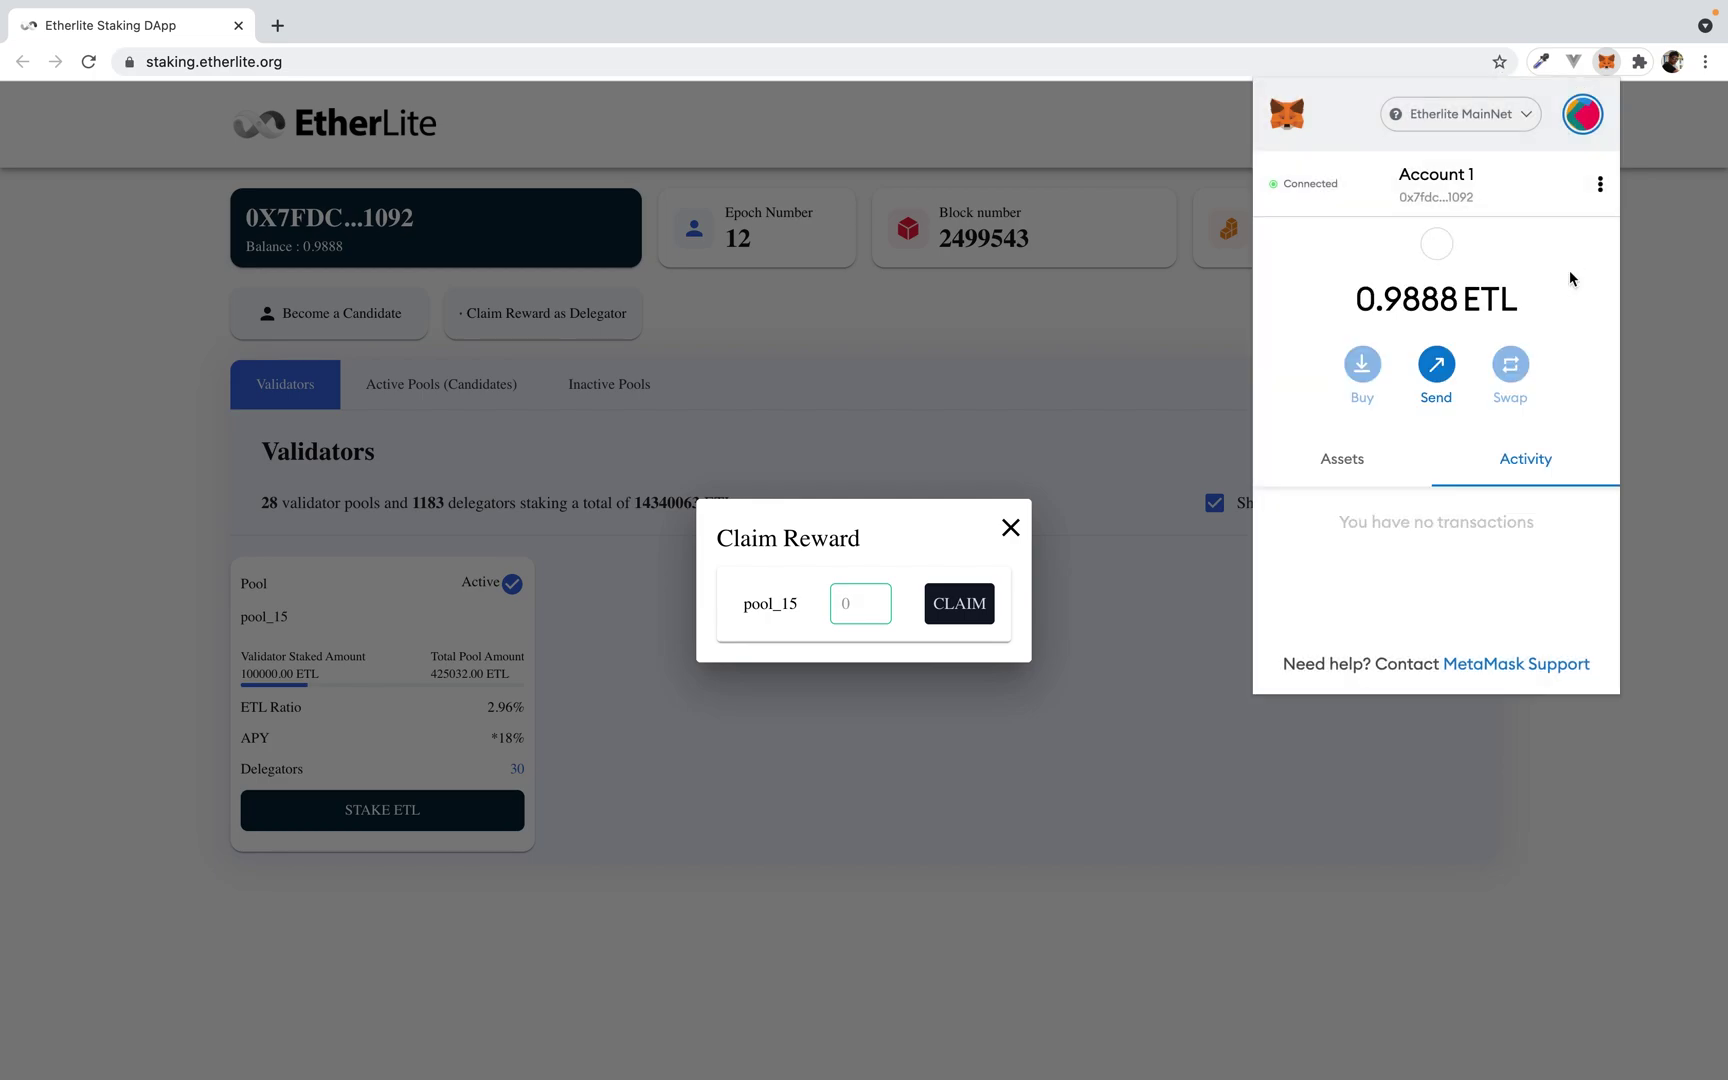
{"action": "mouse_move", "coordinate": [902, 6]}
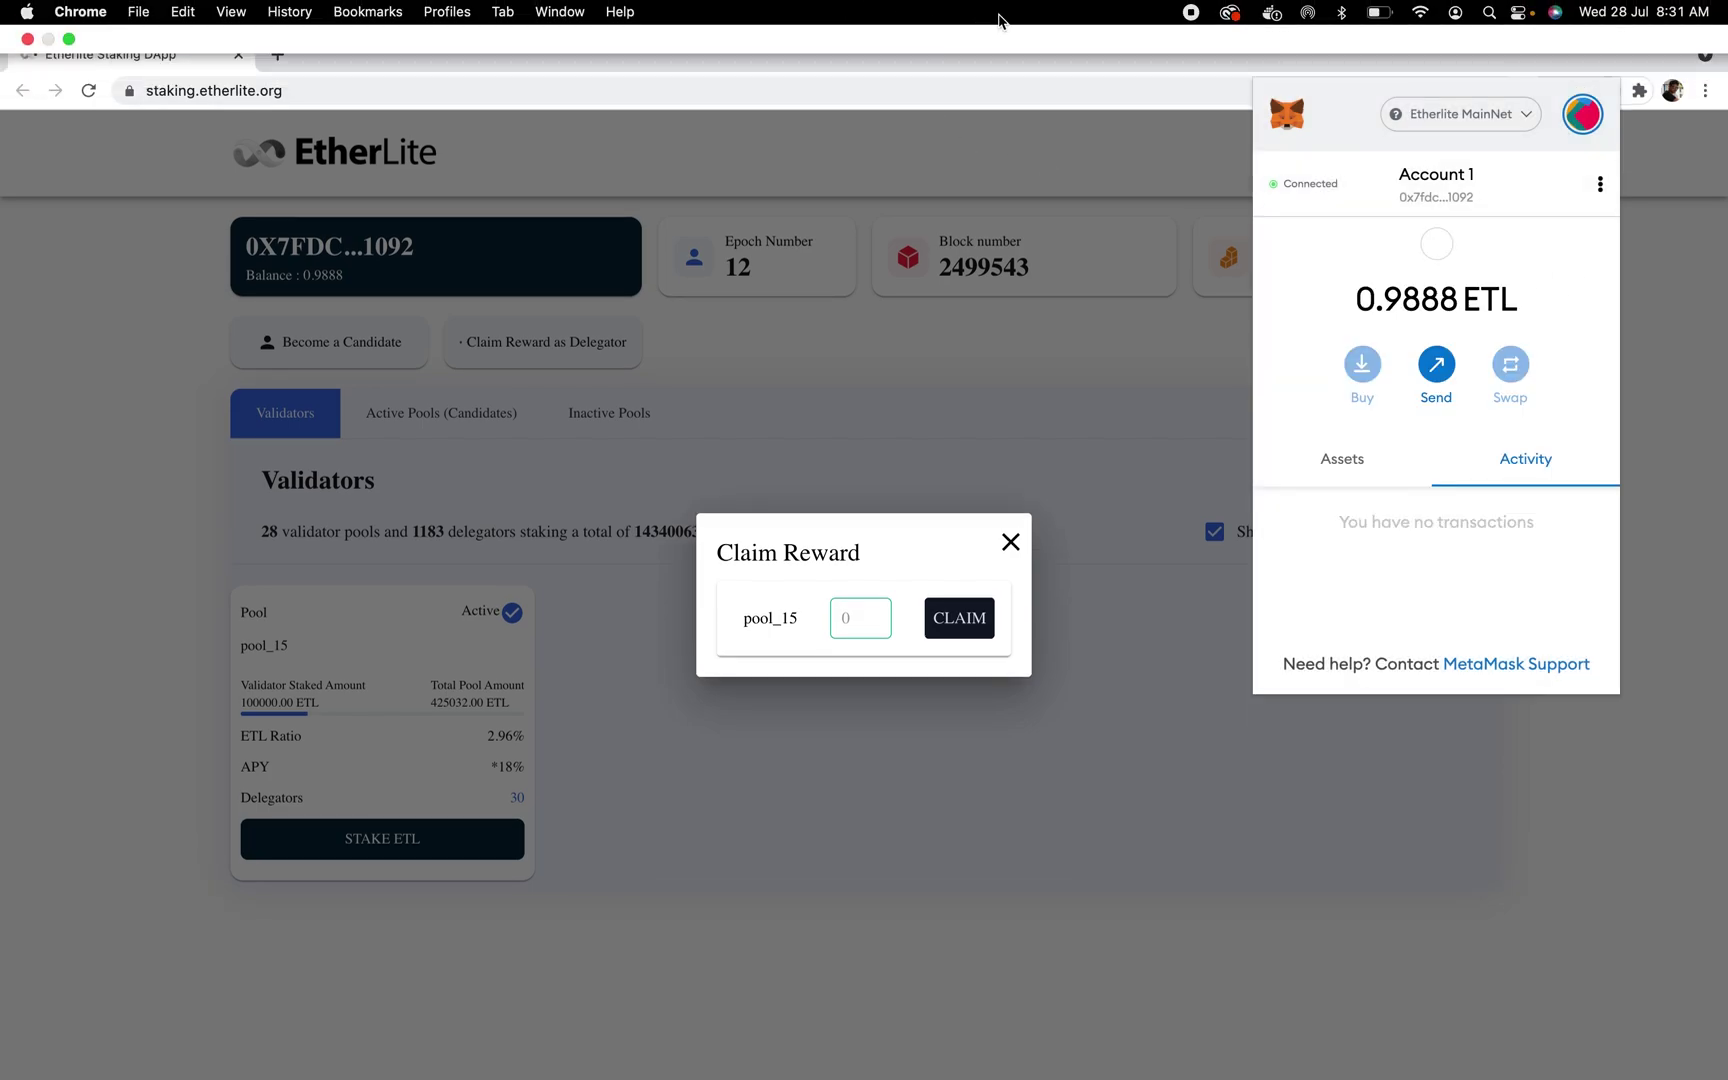